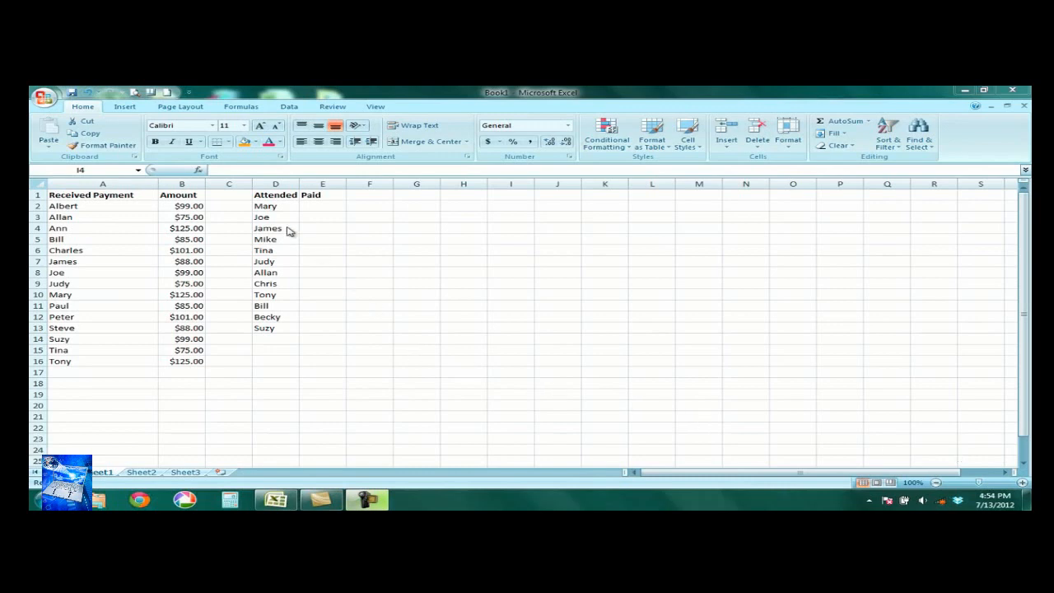
pyautogui.click(264, 206)
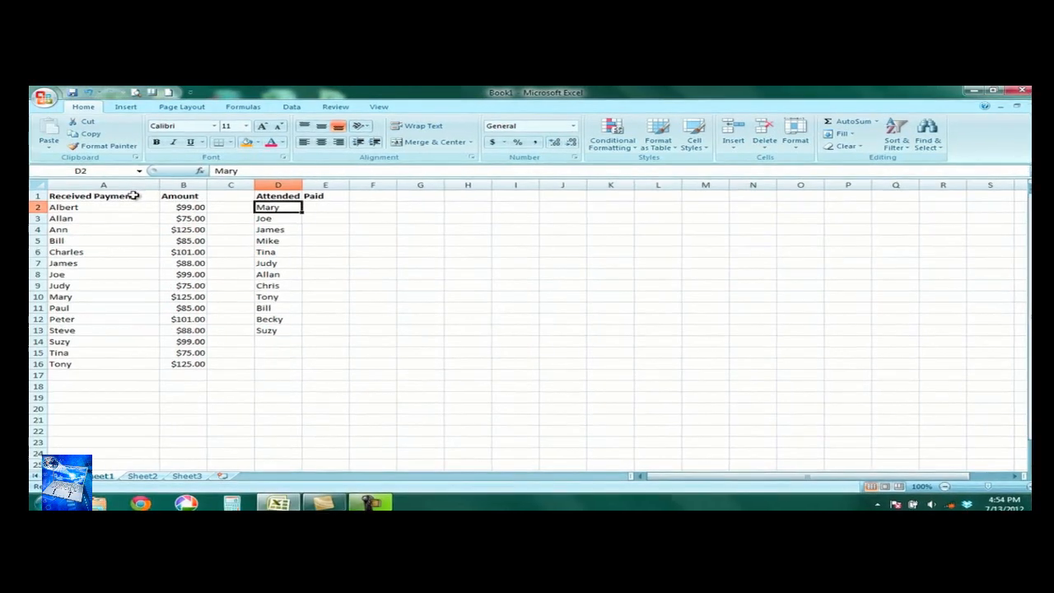
pyautogui.moveTo(183, 248); pyautogui.dragTo(144, 500)
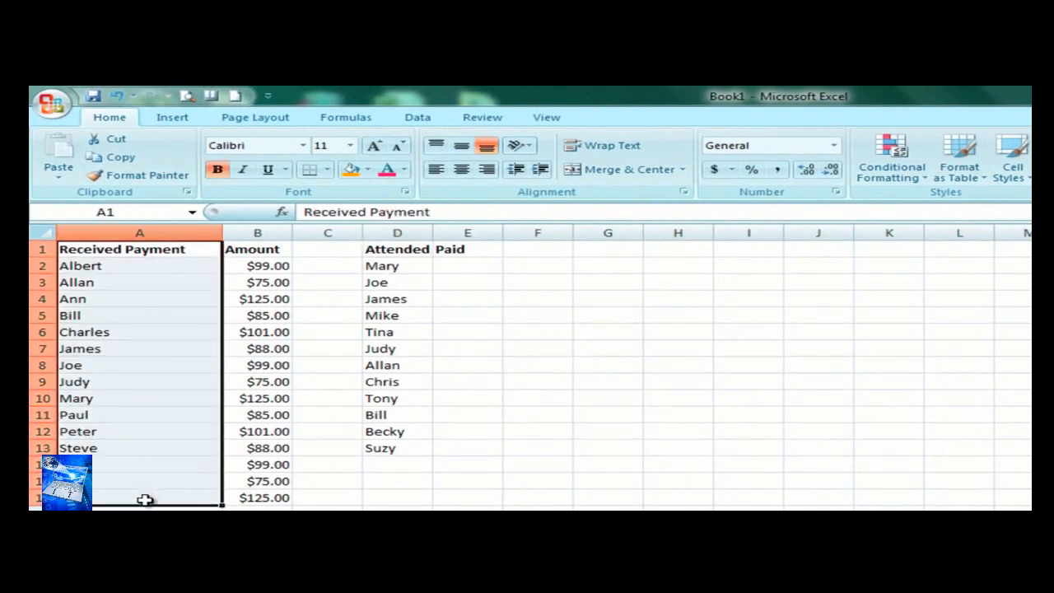
pyautogui.moveTo(270, 264); pyautogui.dragTo(252, 499)
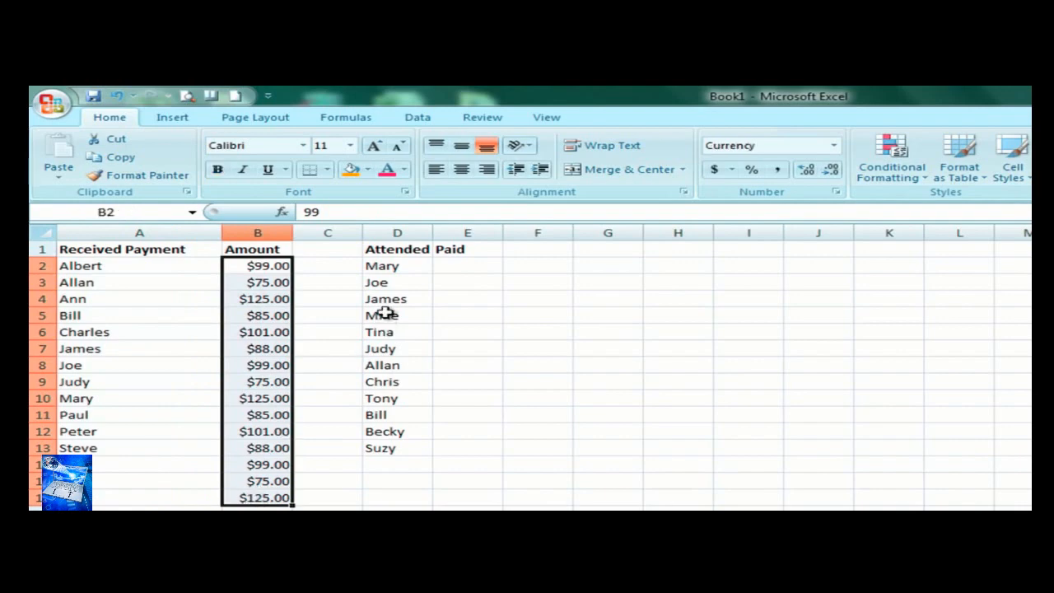
pyautogui.click(394, 262)
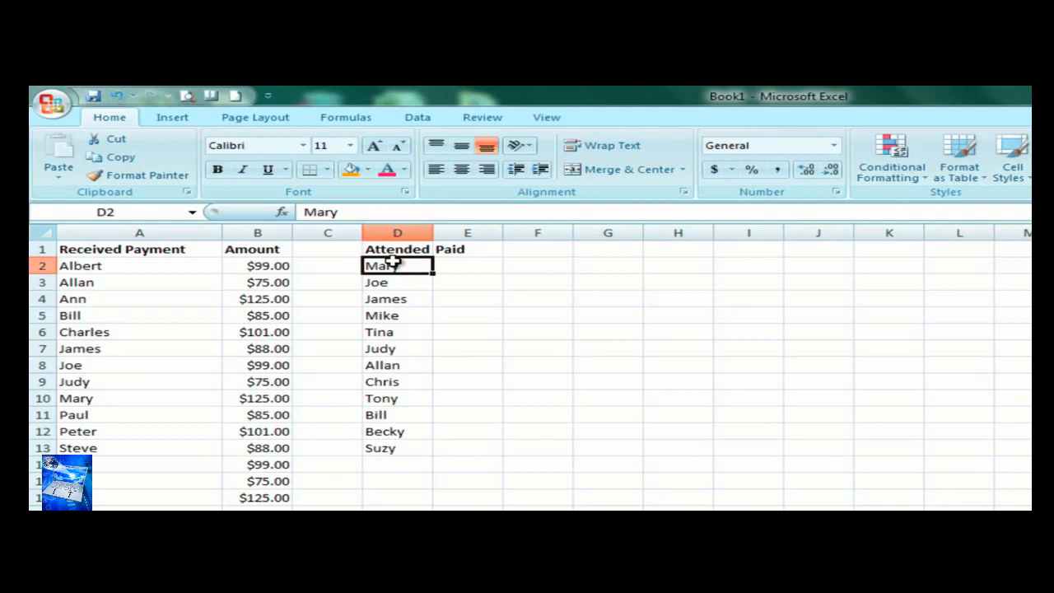
# Step: Define the workbook-scope name "paid" for the range A2:B25 holding the payers and their amounts
pyautogui.click(74, 265)
pyautogui.moveTo(185, 270); pyautogui.dragTo(265, 497)
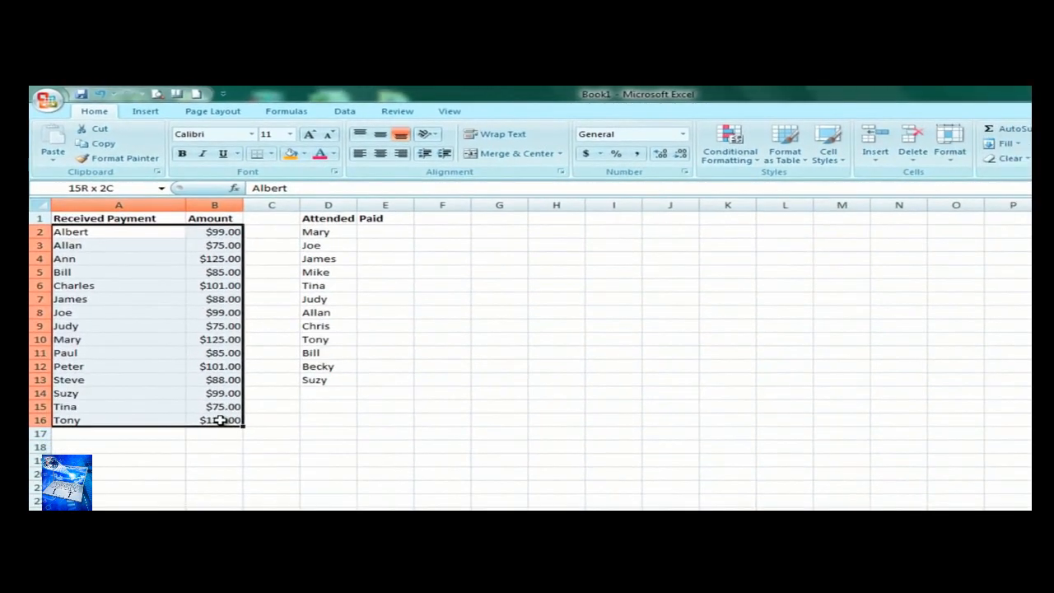
pyautogui.moveTo(221, 420); pyautogui.dragTo(212, 507)
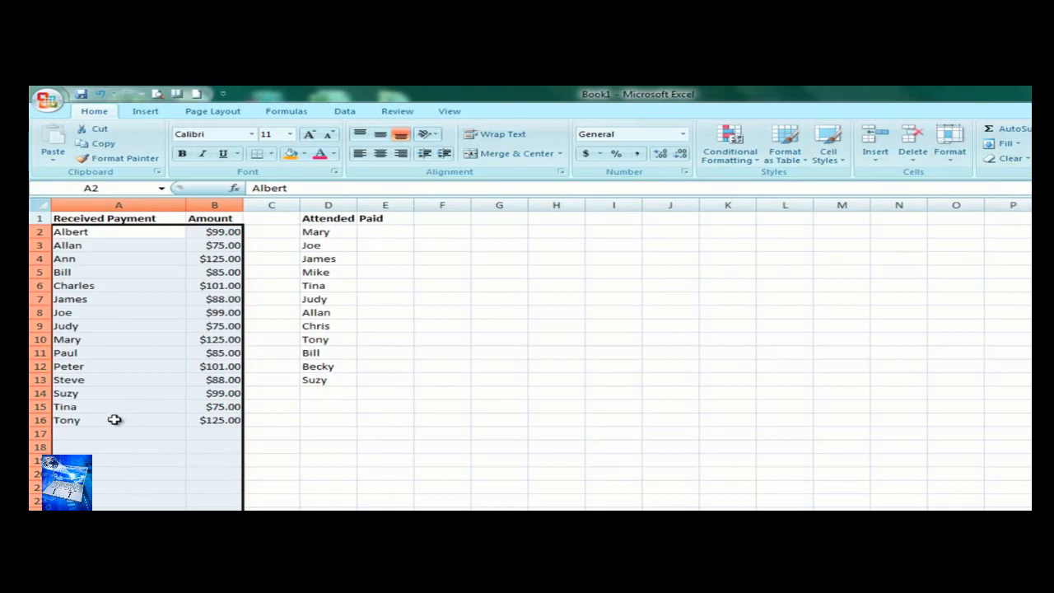
pyautogui.rightClick(123, 317)
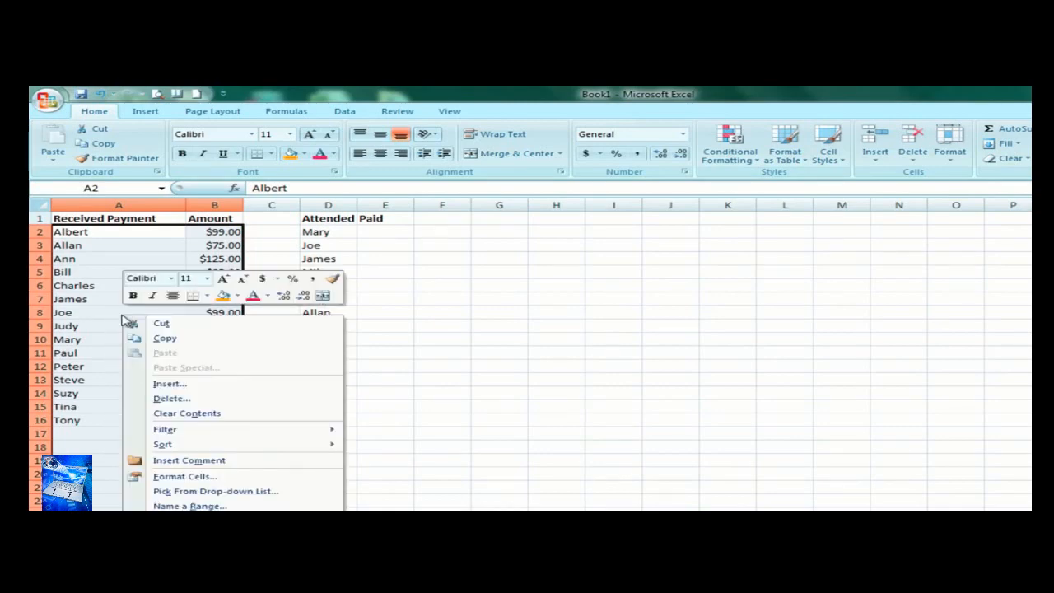
pyautogui.click(191, 505)
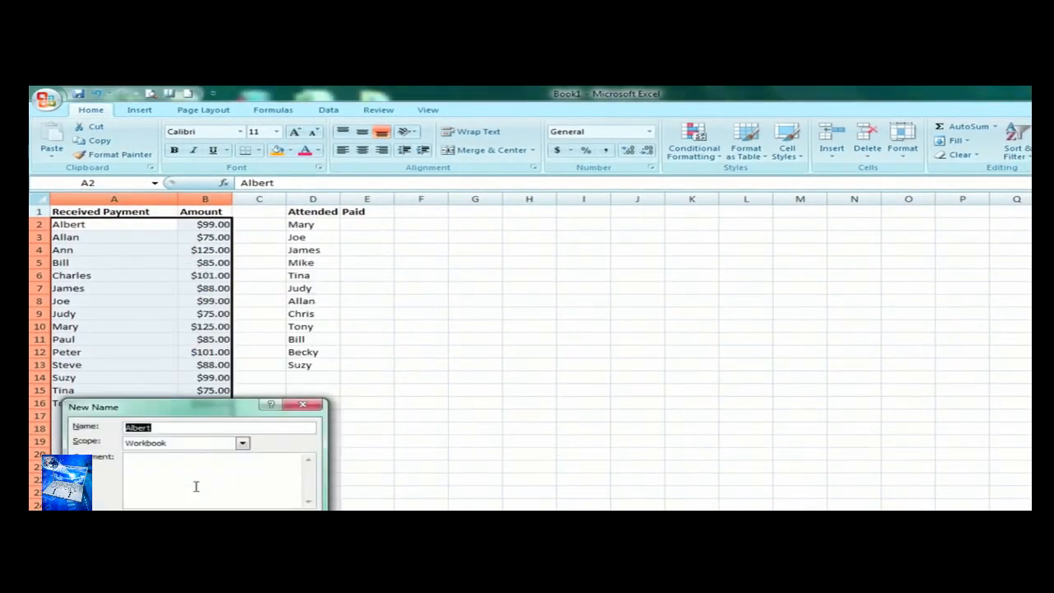
pyautogui.moveTo(189, 412); pyautogui.dragTo(462, 281)
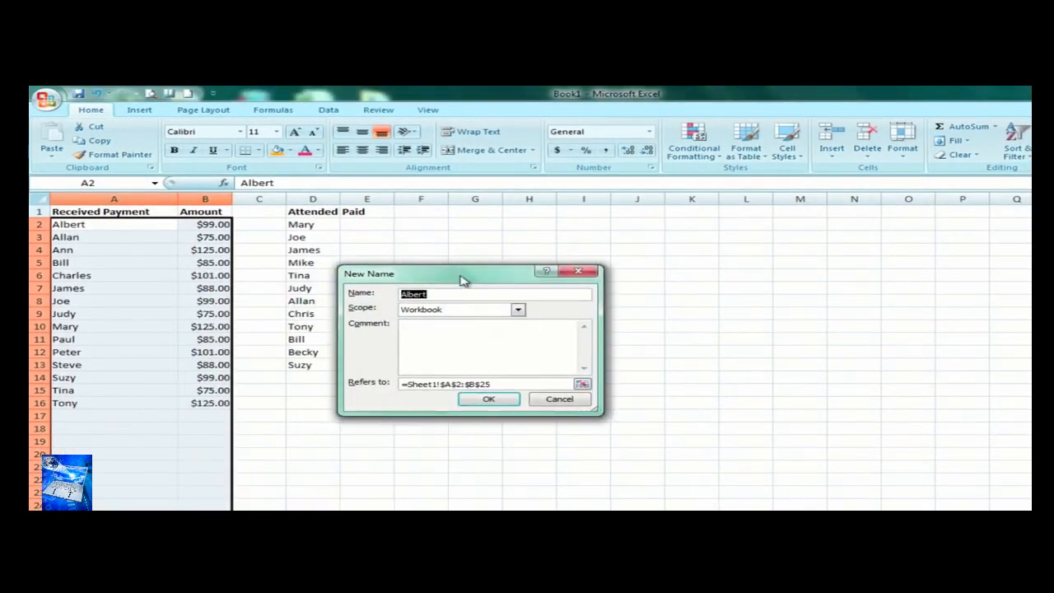
pyautogui.press('Return')
pyautogui.click(489, 224)
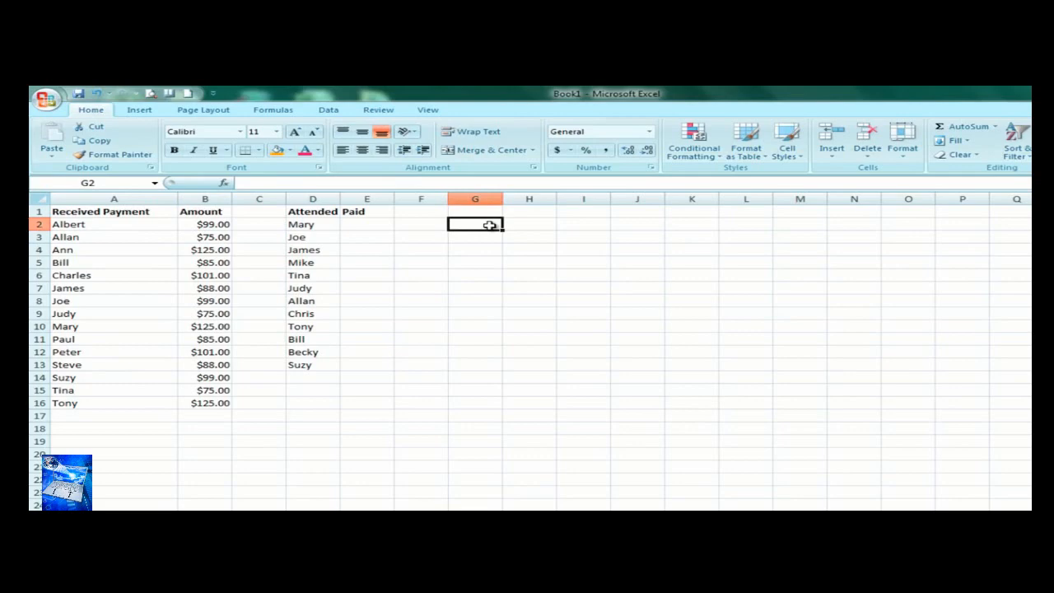
# Step: Find the VLOOKUP function by searching for "Vlookup" and insert it into cell E2 under Paid
pyautogui.click(363, 224)
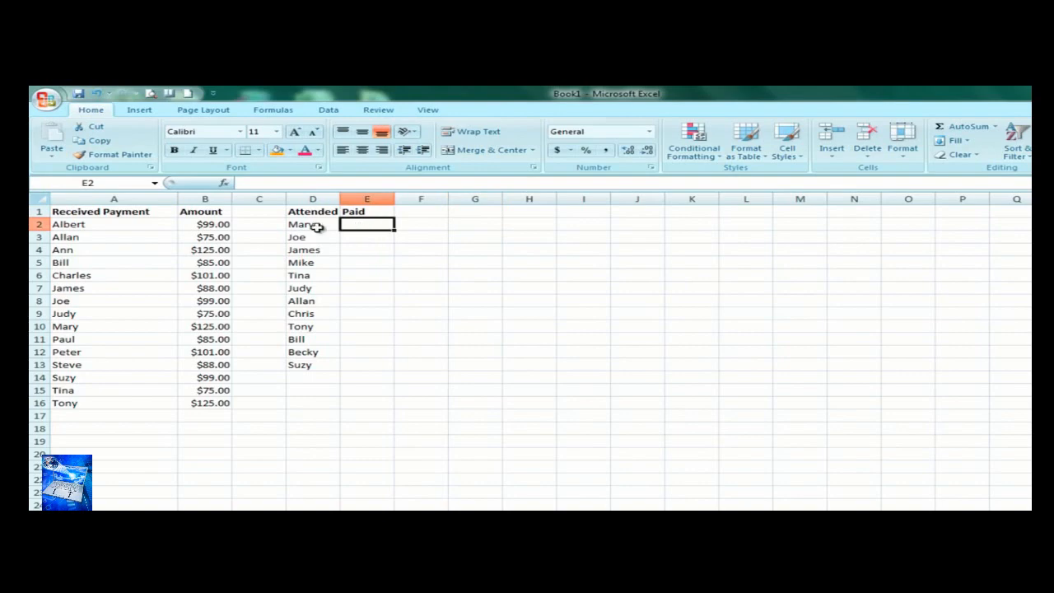
pyautogui.click(317, 227)
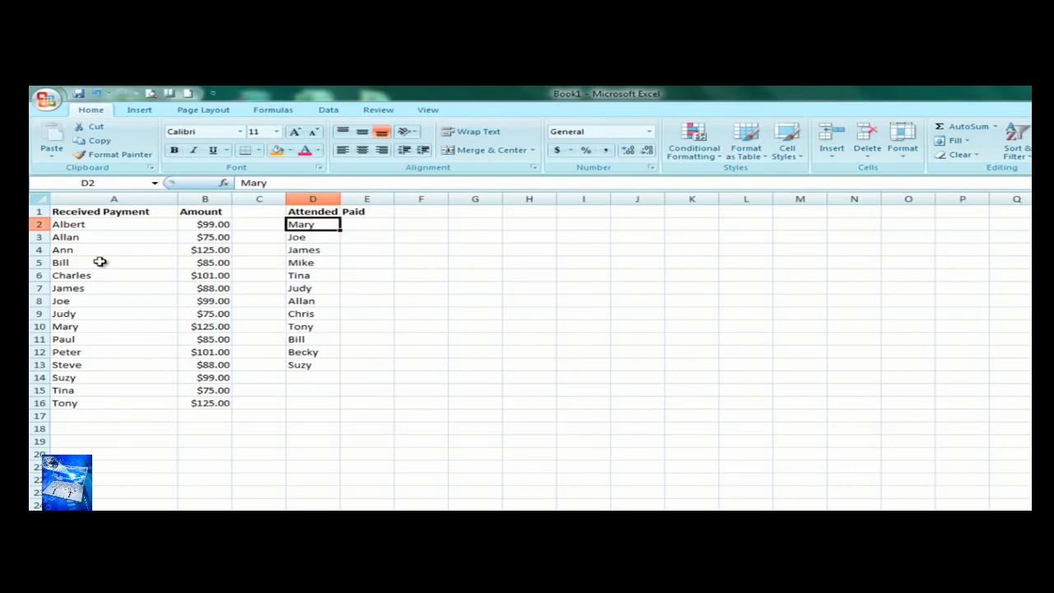
pyautogui.click(362, 223)
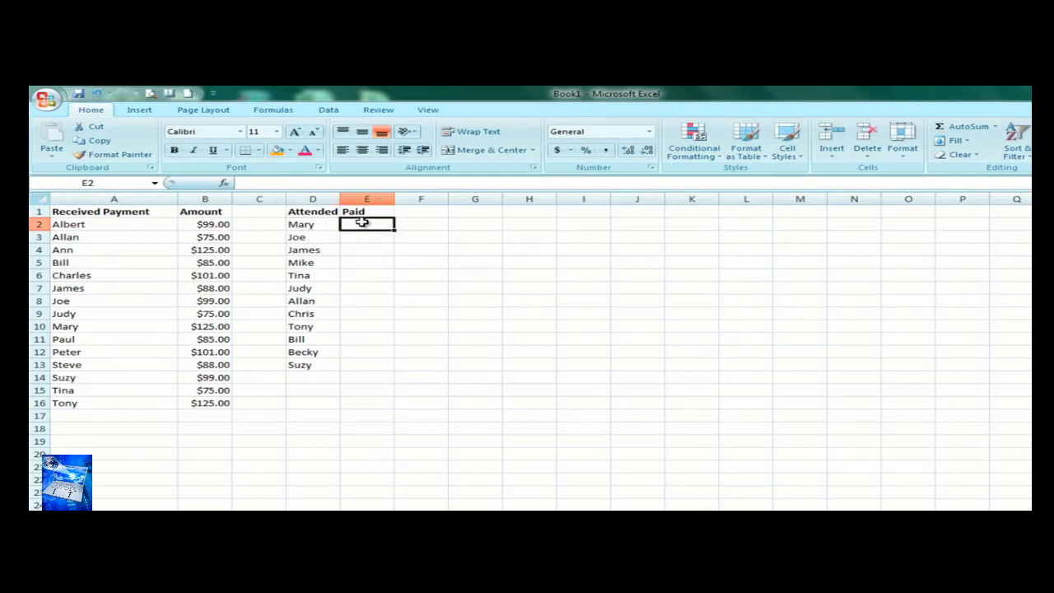
pyautogui.click(225, 186)
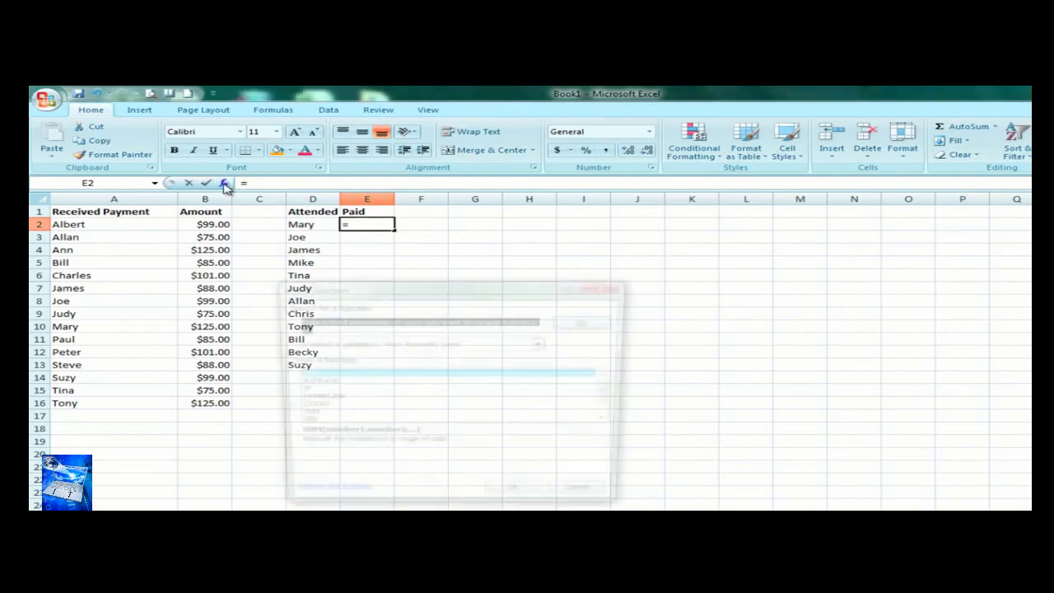
pyautogui.moveTo(433, 288); pyautogui.dragTo(444, 221)
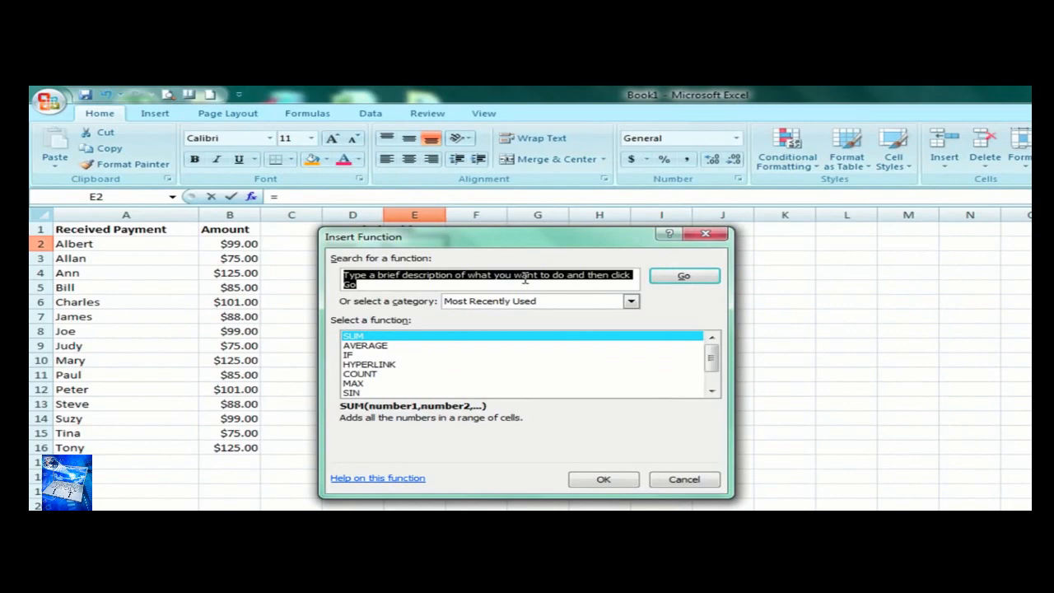
pyautogui.write('V')
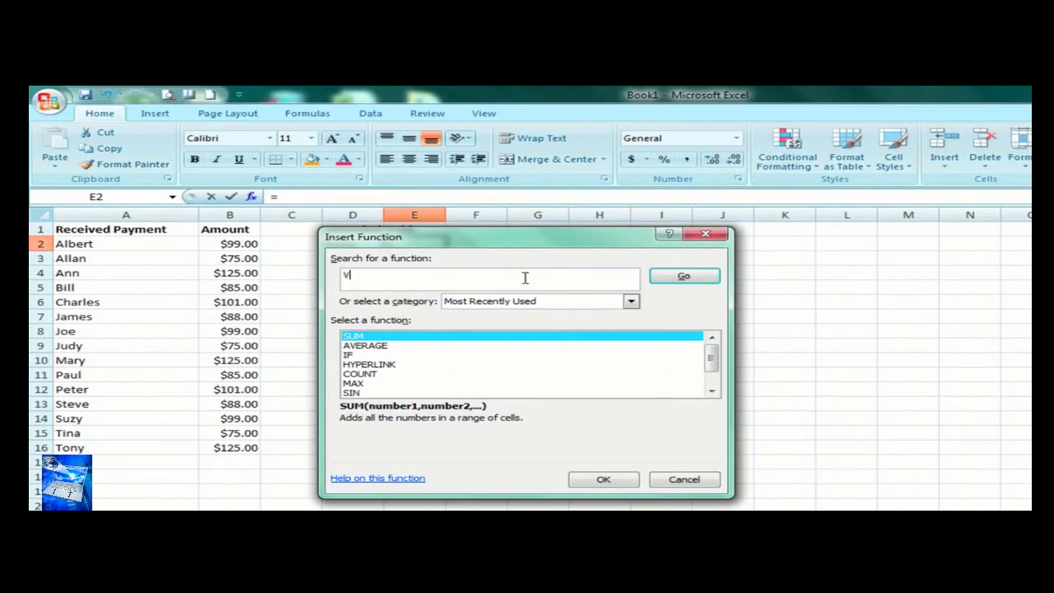
pyautogui.write('lookup')
pyautogui.press('Return')
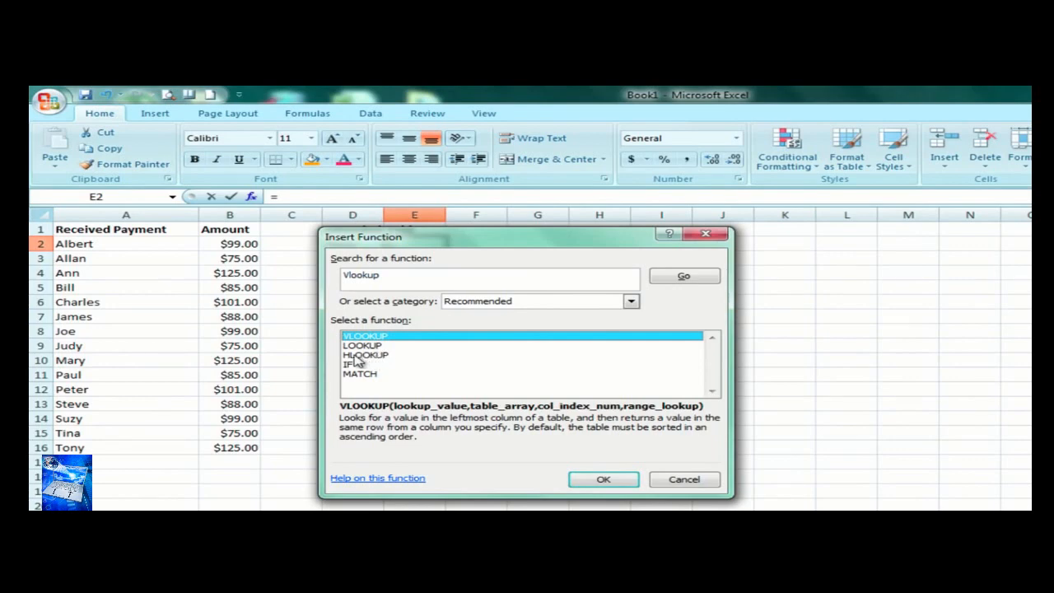
pyautogui.click(596, 482)
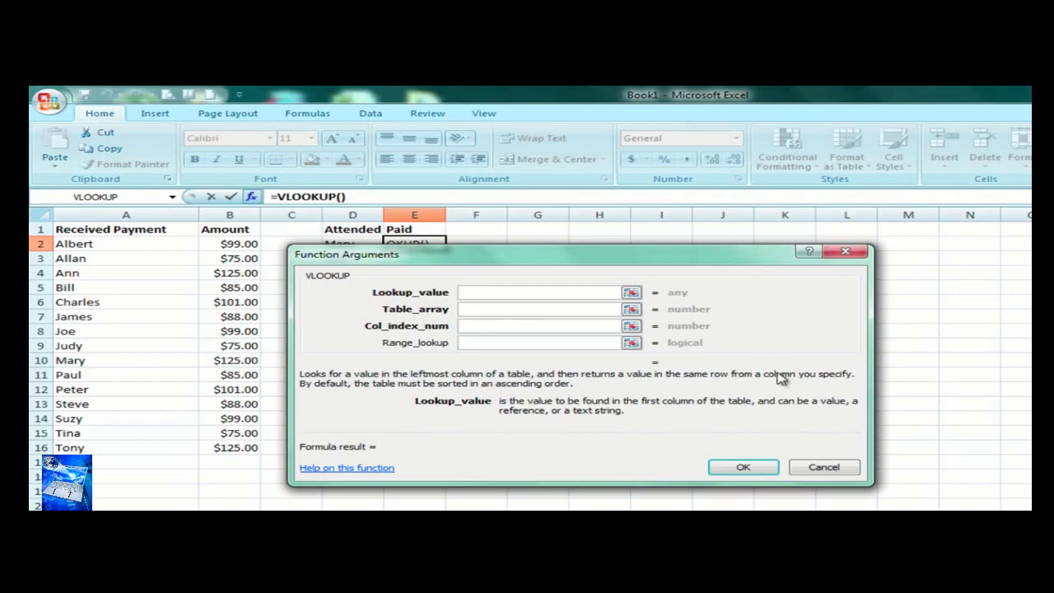
# Step: Examine the descriptions of VLOOKUP's table array, column index, range lookup and lookup value arguments
pyautogui.click(531, 309)
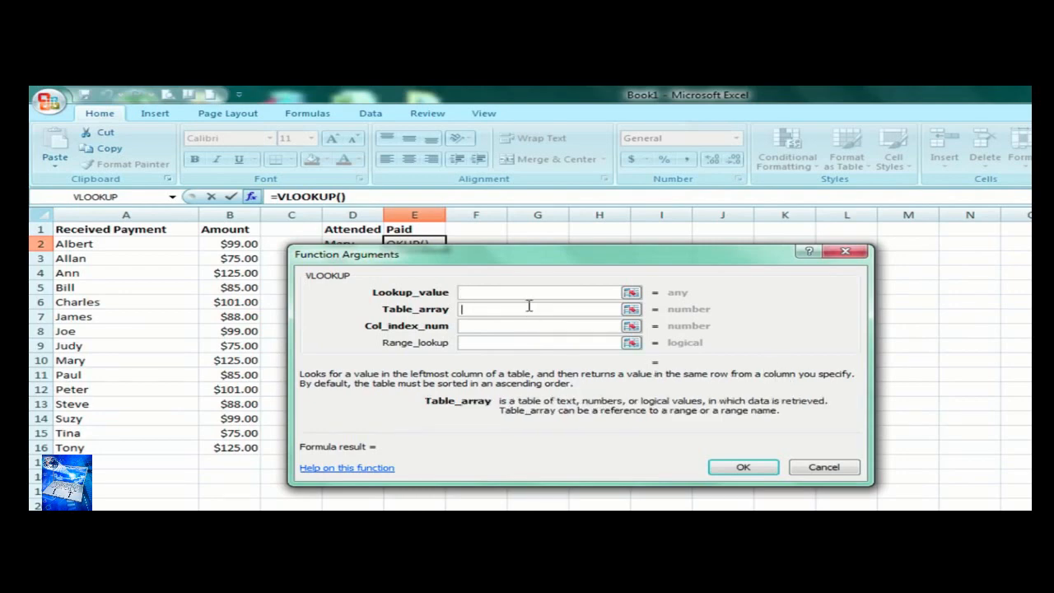
pyautogui.click(519, 326)
pyautogui.click(515, 345)
pyautogui.click(502, 327)
pyautogui.click(497, 307)
pyautogui.click(497, 290)
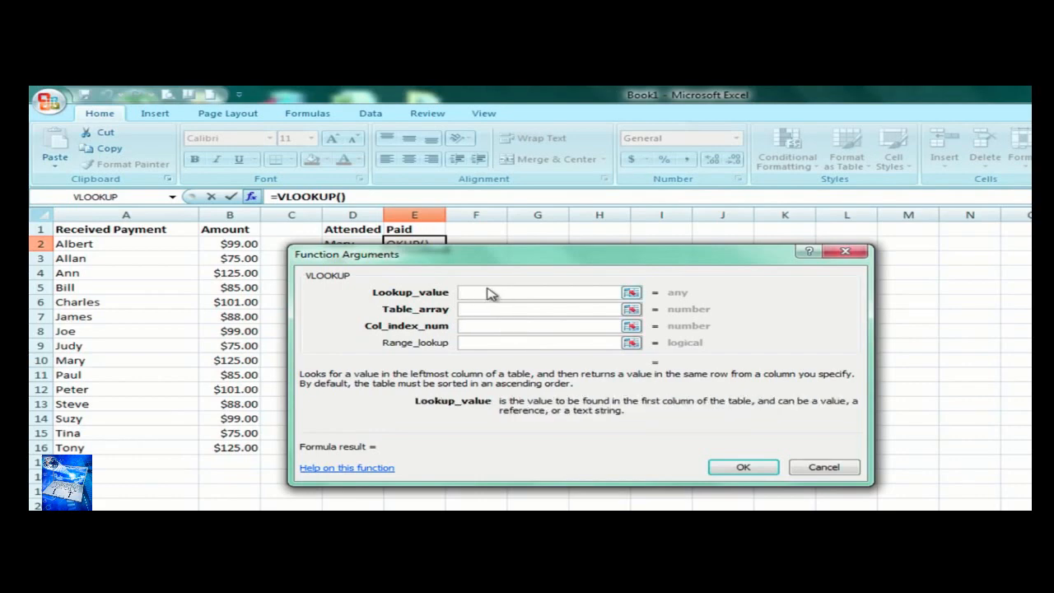
# Step: Set the VLOOKUP's lookup value to D2 and its table array to the named range paid
pyautogui.moveTo(512, 261); pyautogui.dragTo(688, 248)
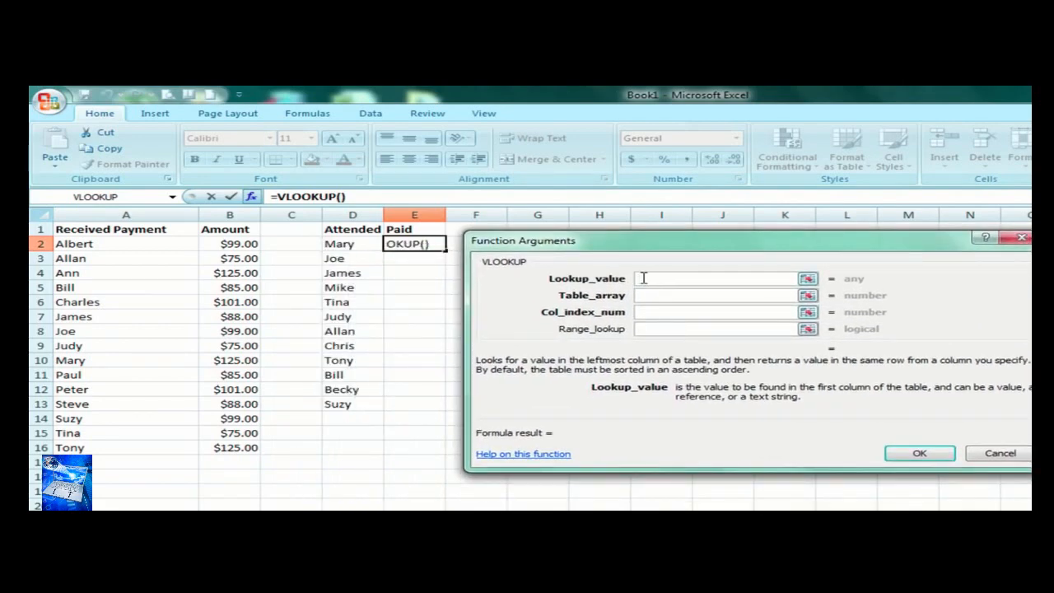
pyautogui.click(360, 245)
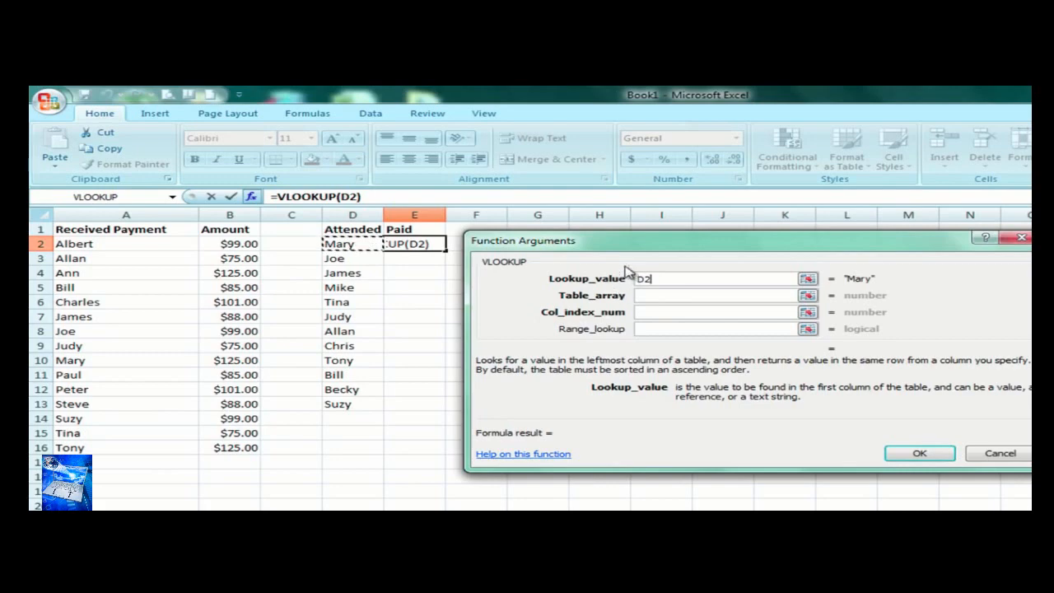
pyautogui.click(671, 296)
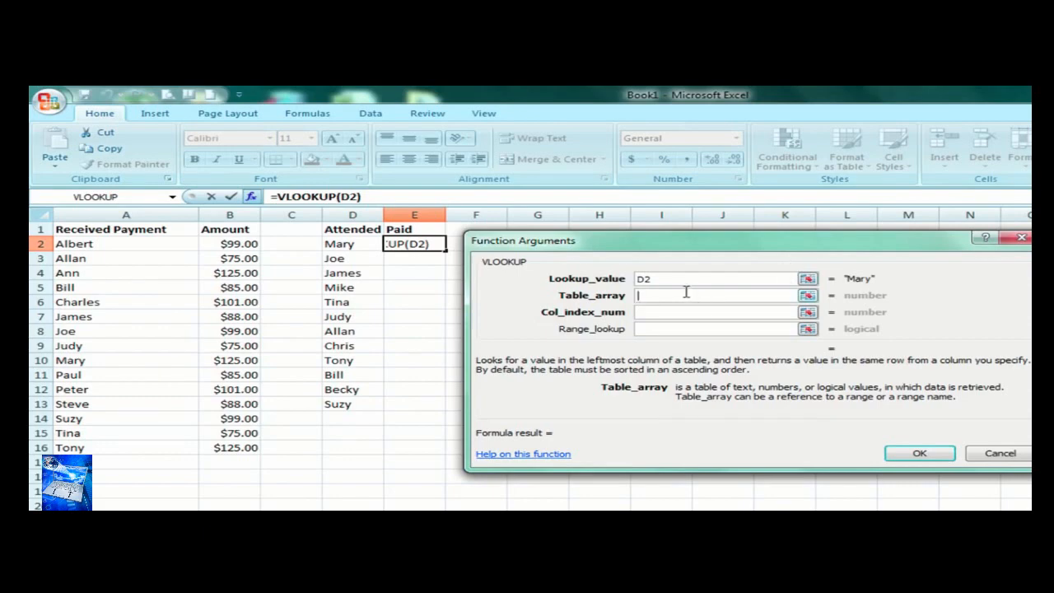
pyautogui.write('pao')
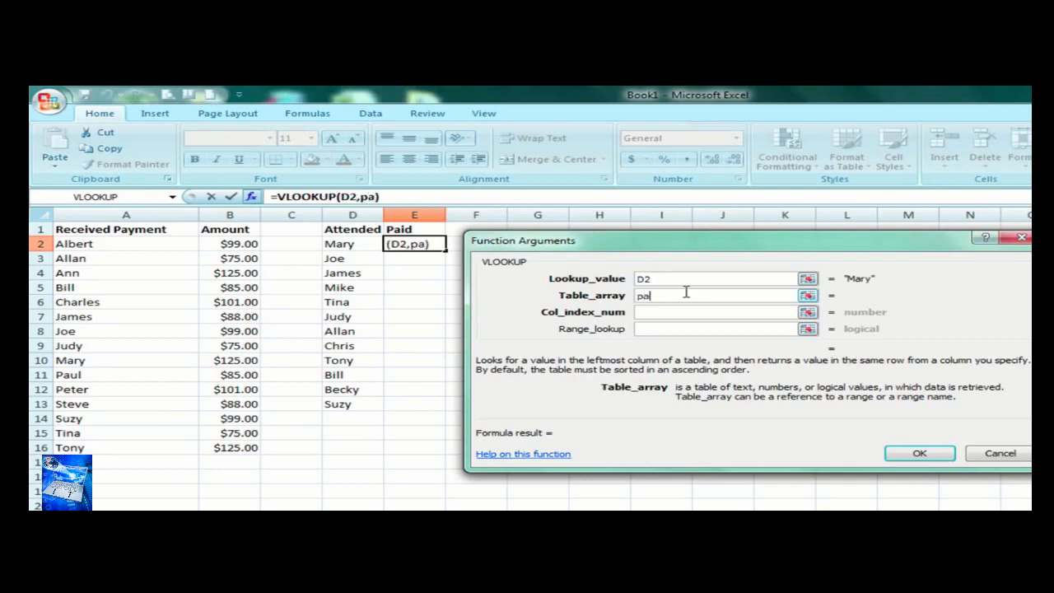
pyautogui.press('BackSpace')
pyautogui.write('id')
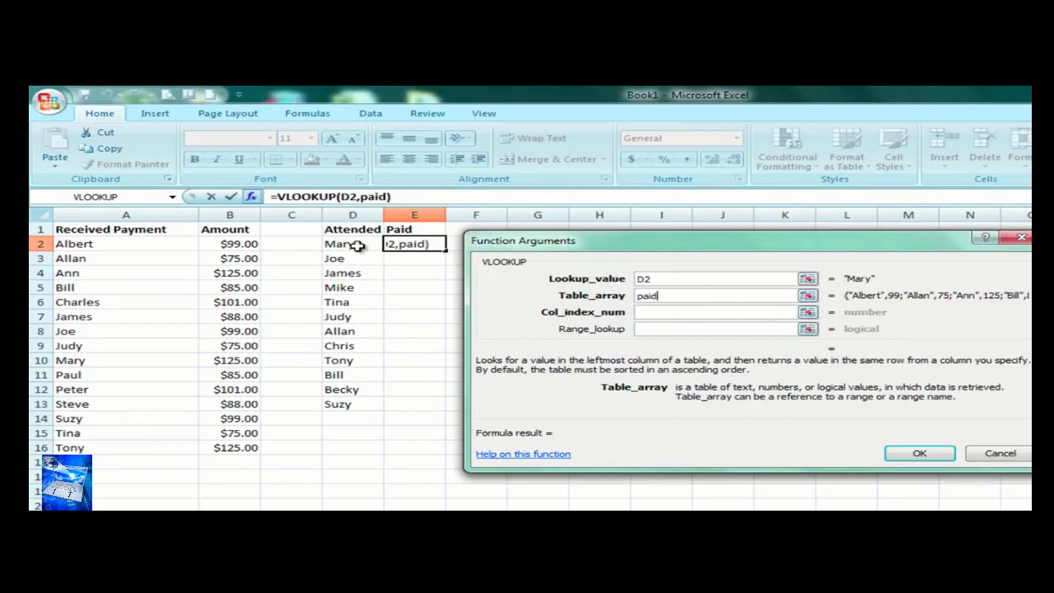
# Step: Set the column index to 1 and the range lookup to FALSE, and enter the formula in E2
pyautogui.click(650, 313)
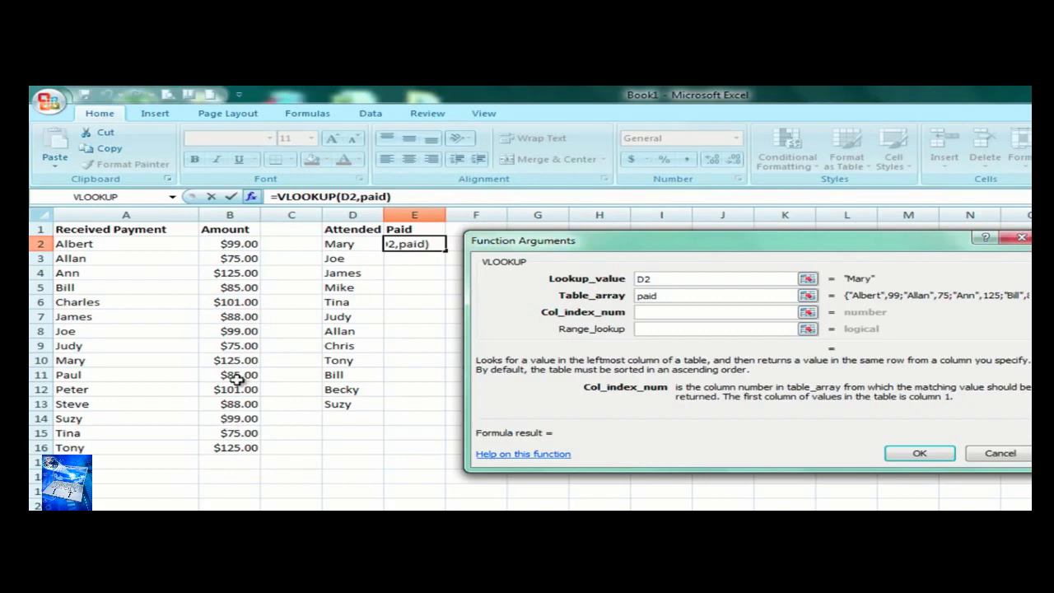
pyautogui.write('1')
pyautogui.click(648, 329)
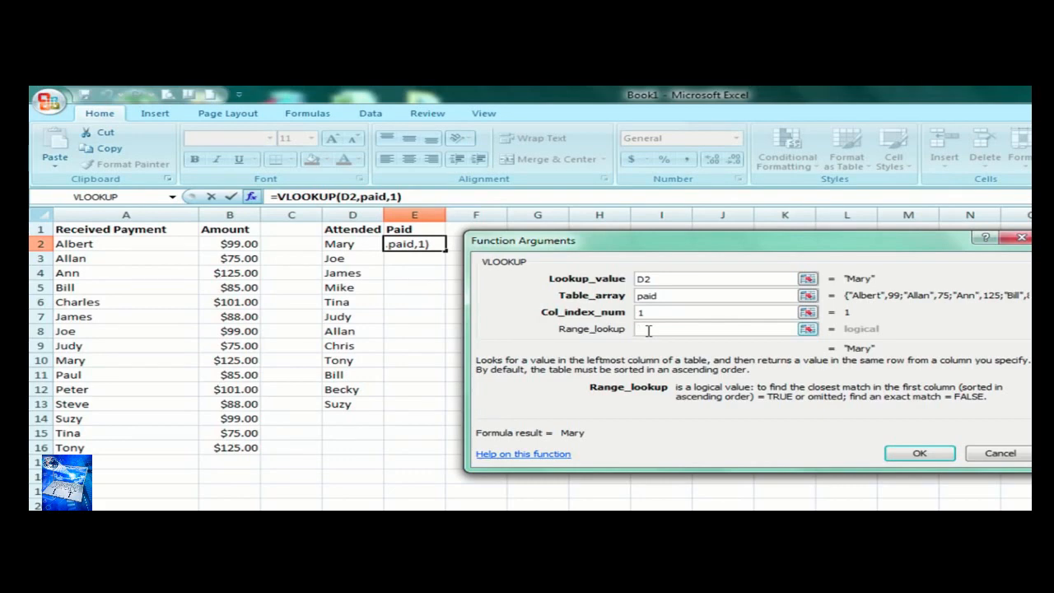
pyautogui.write('FALSE')
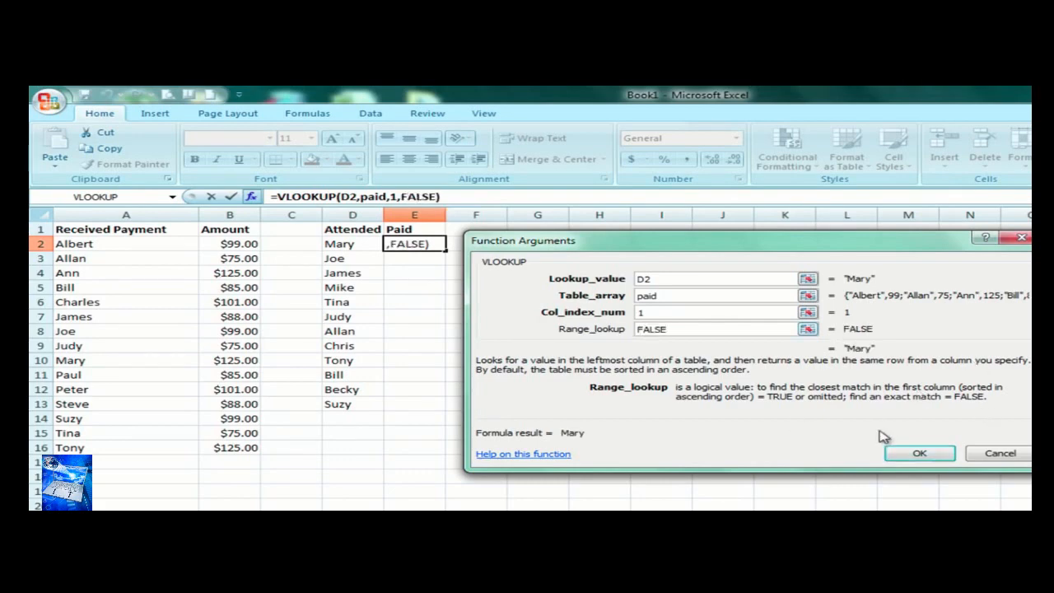
pyautogui.click(920, 454)
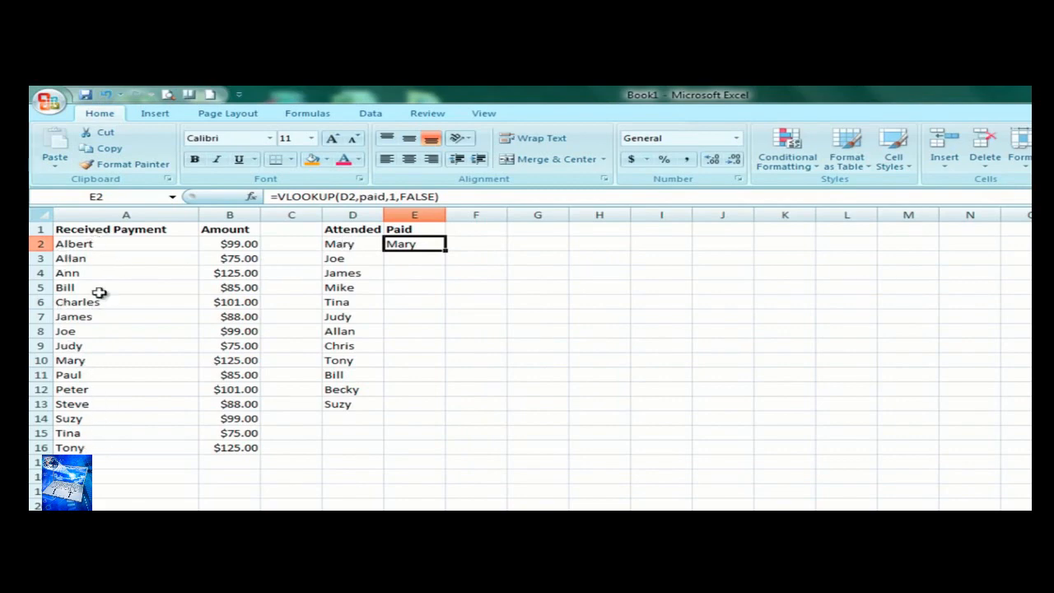
# Step: Change the column index of the VLOOKUP formula in E2 to 2 so it returns the amount paid
pyautogui.click(99, 362)
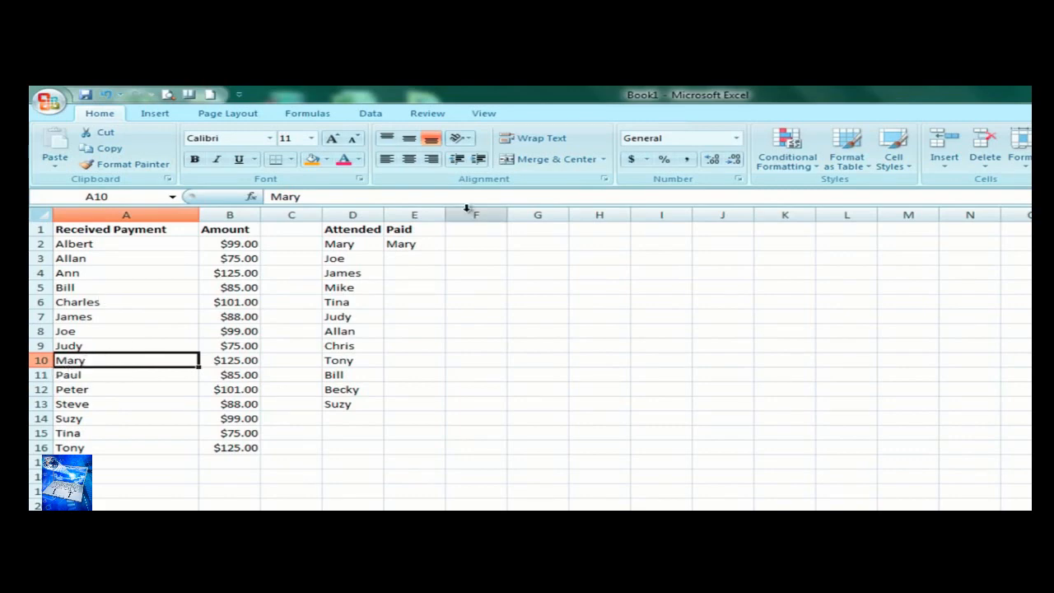
pyautogui.click(404, 245)
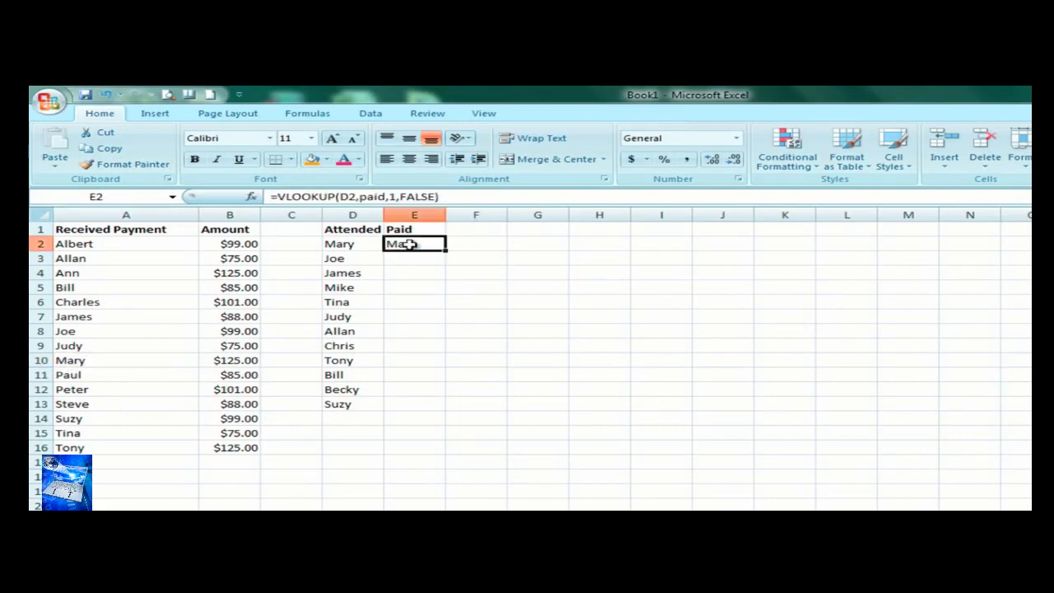
pyautogui.click(409, 196)
pyautogui.click(252, 198)
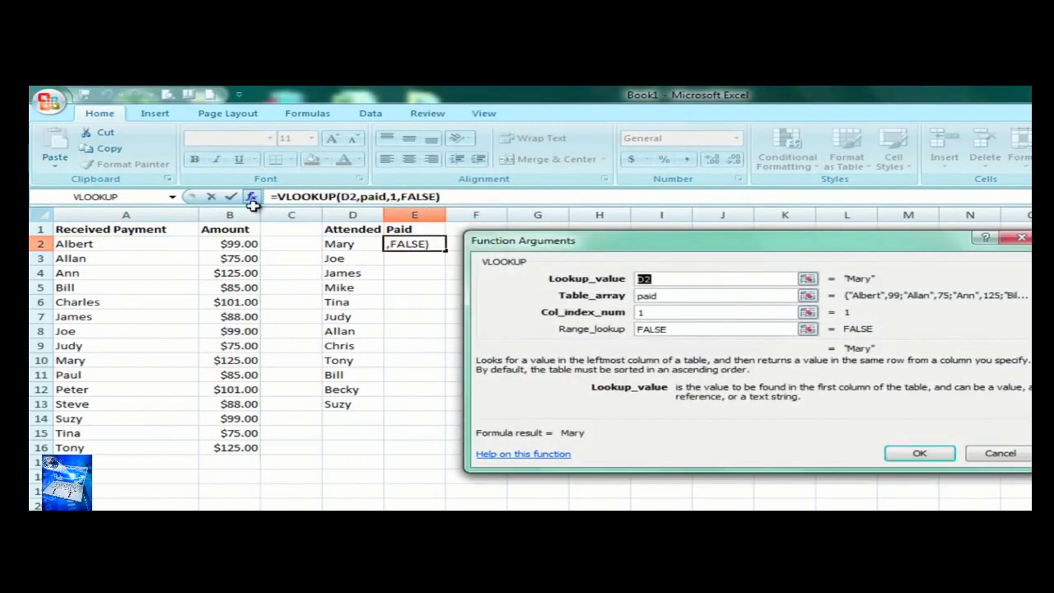
pyautogui.click(657, 312)
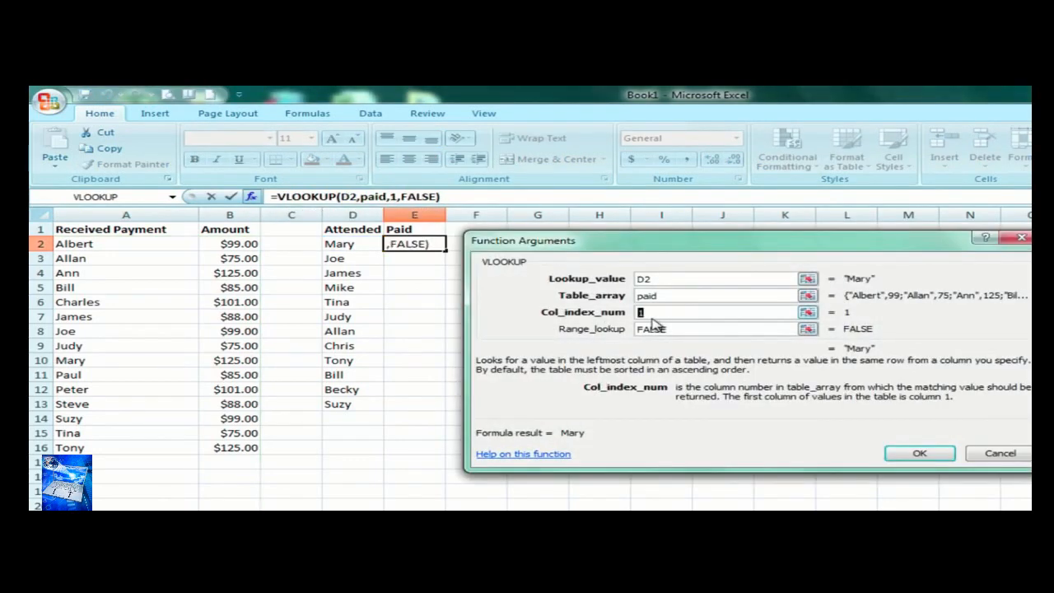
pyautogui.write('2')
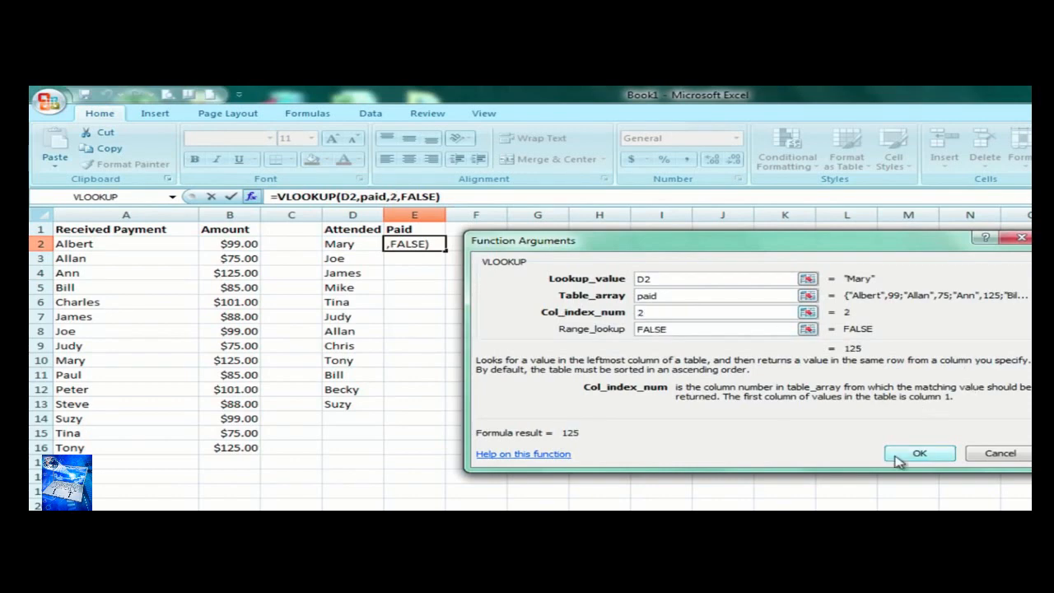
pyautogui.click(920, 453)
pyautogui.click(237, 360)
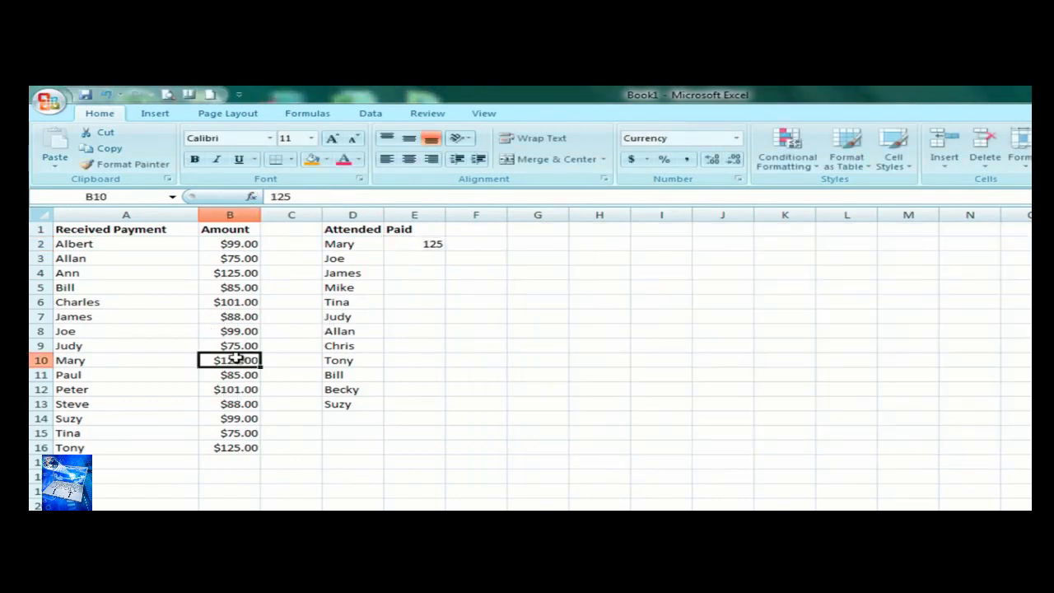
# Step: Set the column index of the VLOOKUP formula in E2 to 1 and fill the formula down to E13
pyautogui.doubleClick(409, 245)
pyautogui.write('1')
pyautogui.press('Return')
pyautogui.click(412, 243)
pyautogui.moveTo(446, 251); pyautogui.dragTo(448, 413)
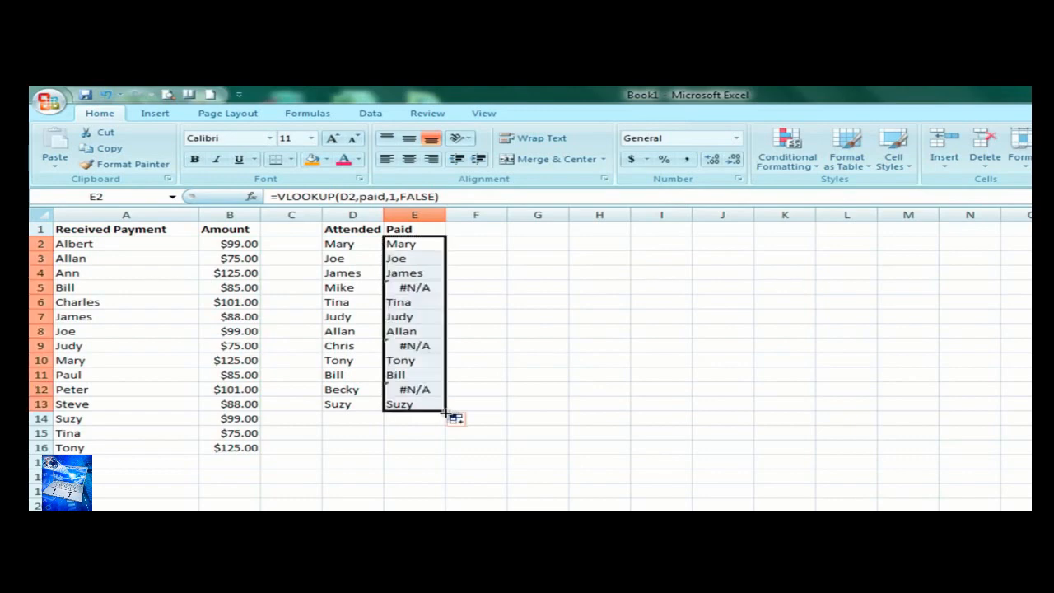
# Step: Examine the filled VLOOKUP formulas in column E, comparing the #N/A rows with the names in the Received Payment column
pyautogui.click(411, 244)
pyautogui.click(414, 258)
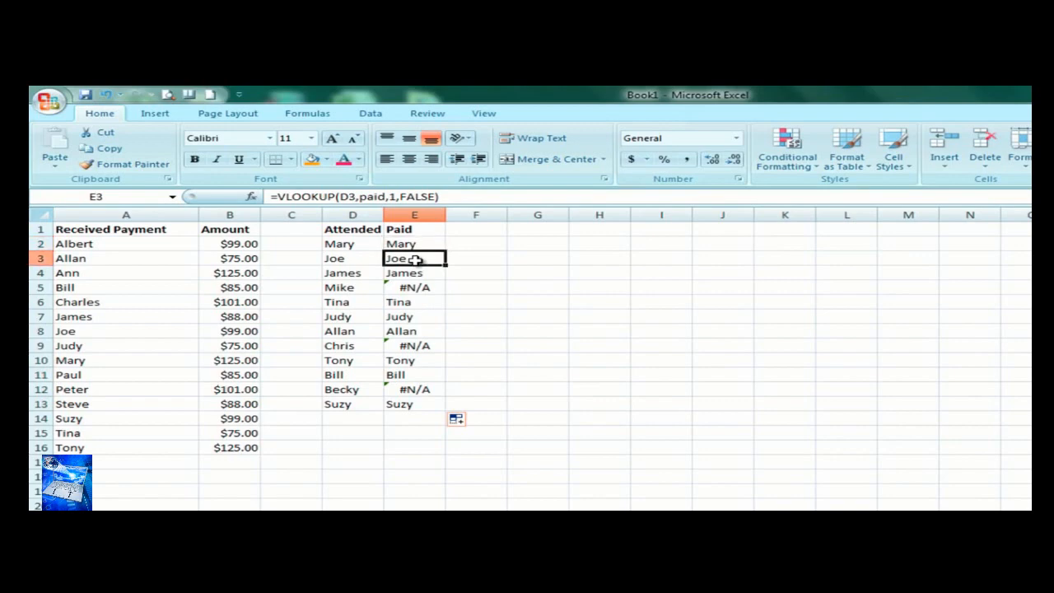
pyautogui.click(414, 275)
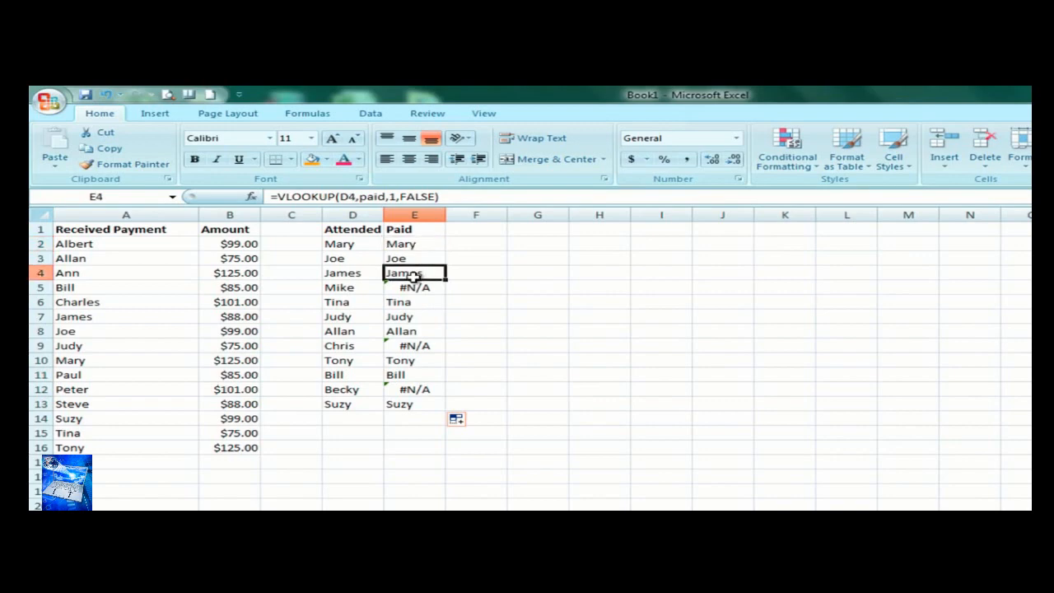
pyautogui.click(414, 287)
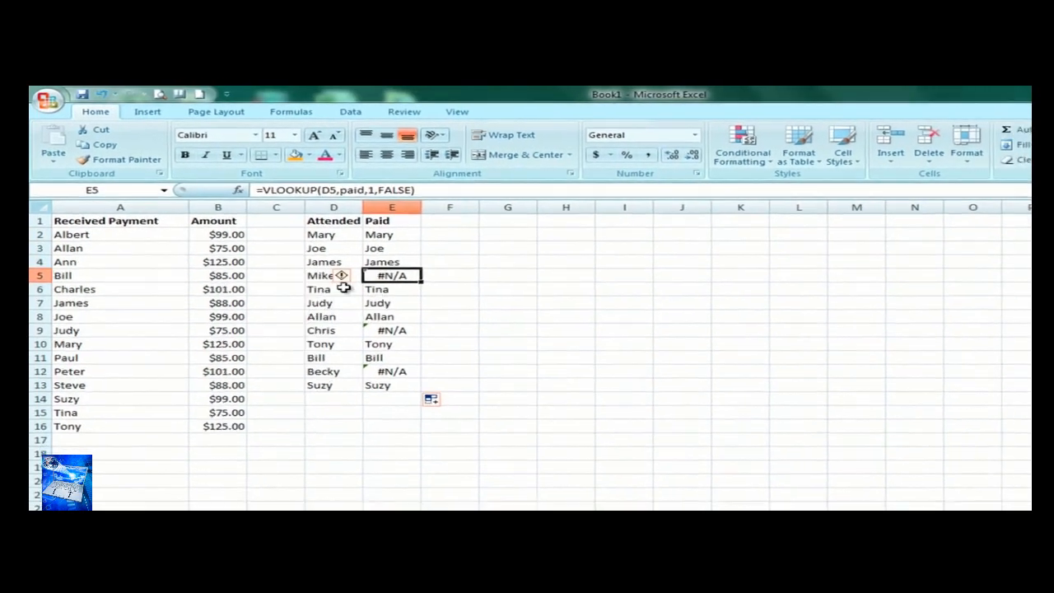
pyautogui.moveTo(124, 237); pyautogui.dragTo(104, 415)
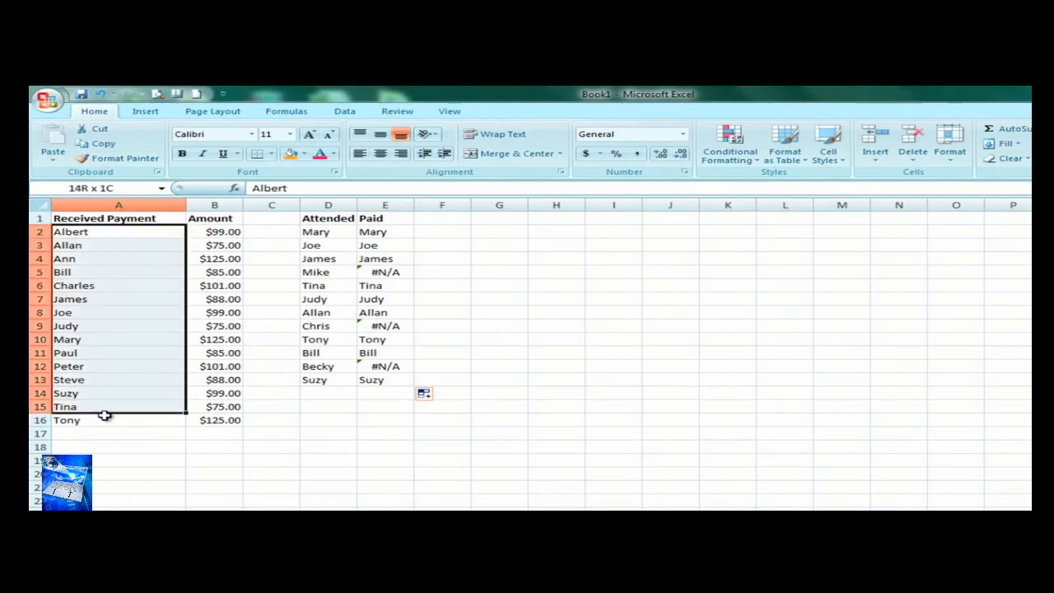
pyautogui.click(406, 274)
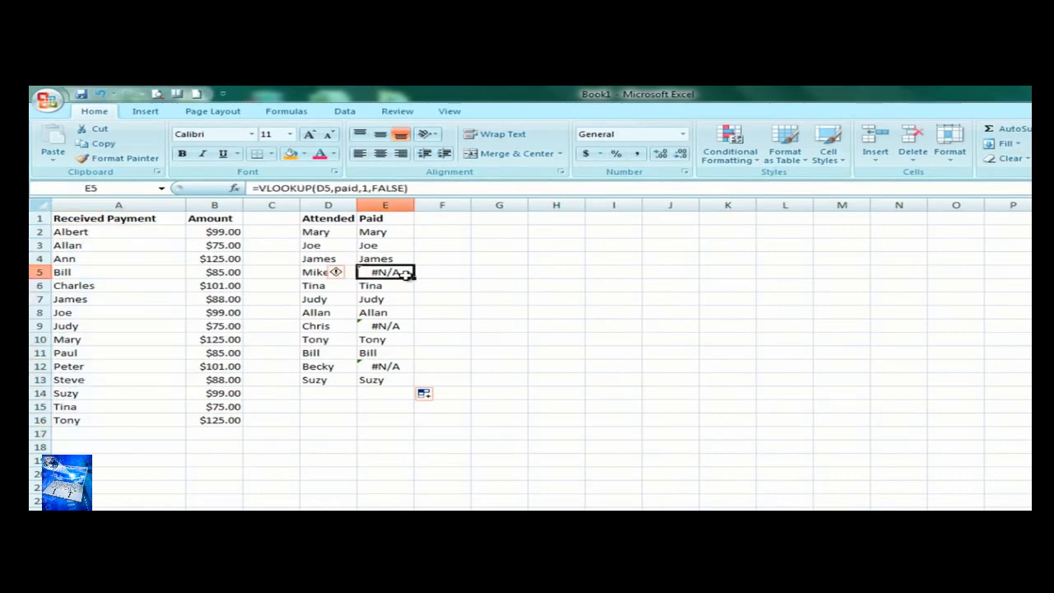
pyautogui.click(399, 328)
pyautogui.click(399, 371)
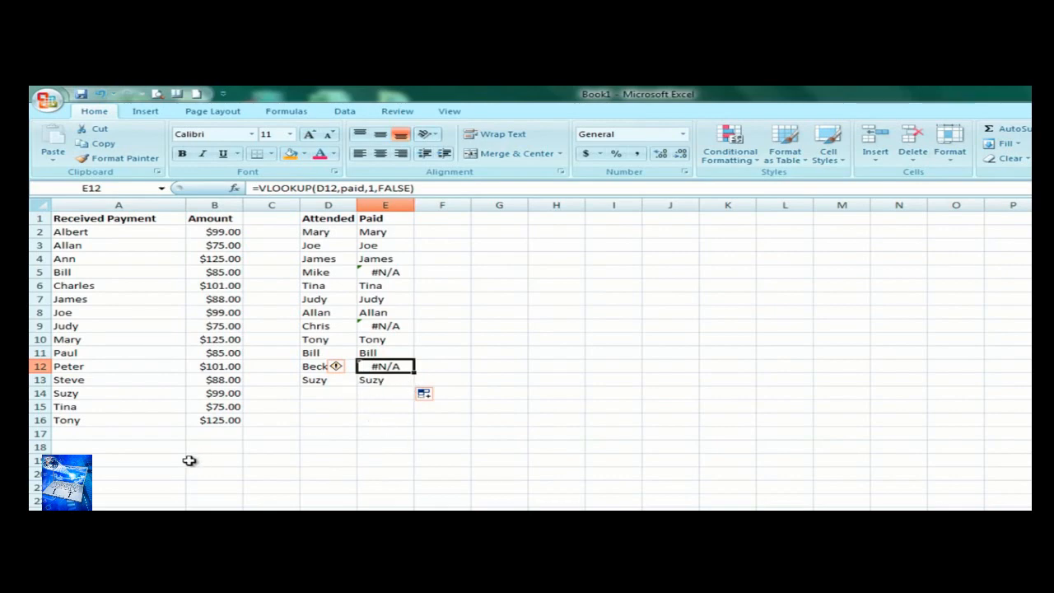
# Step: Add the attendee name from D9 to the payments list in A21, with an amount of 99 in B21
pyautogui.click(74, 487)
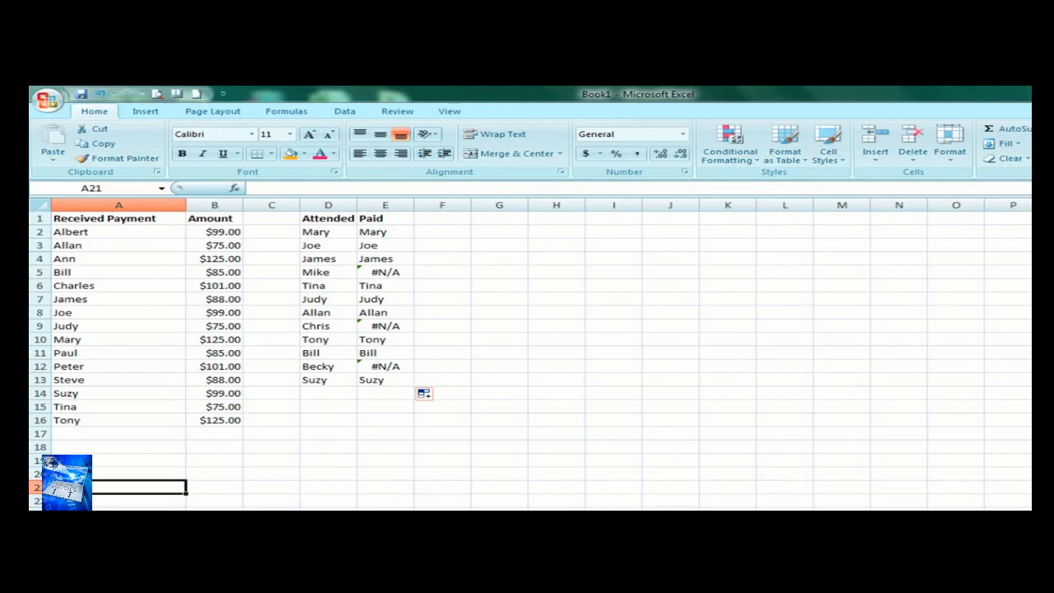
pyautogui.write('Chris')
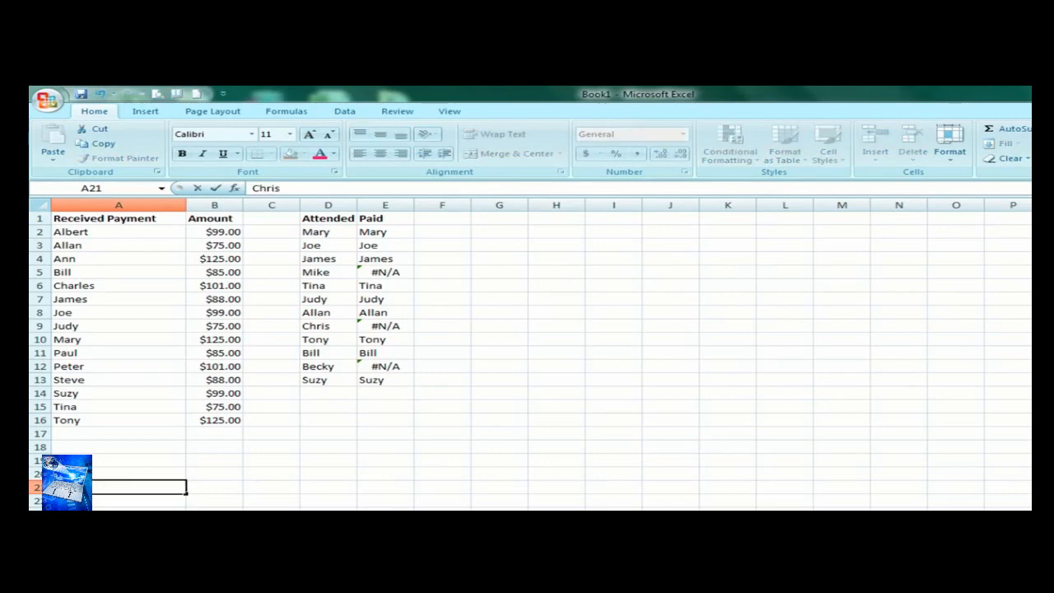
pyautogui.press('Return')
pyautogui.click(403, 324)
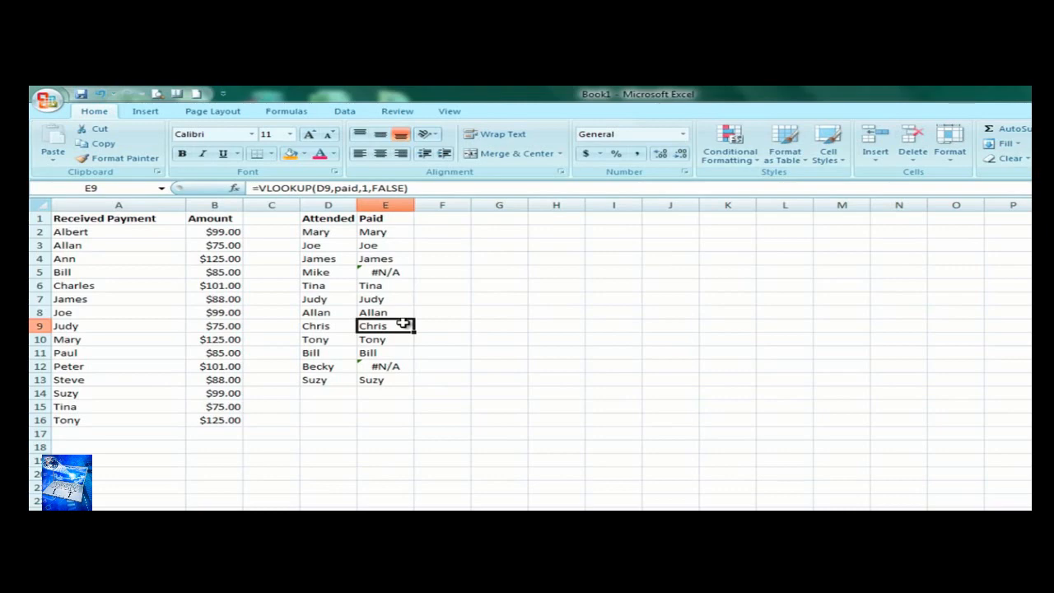
pyautogui.click(206, 486)
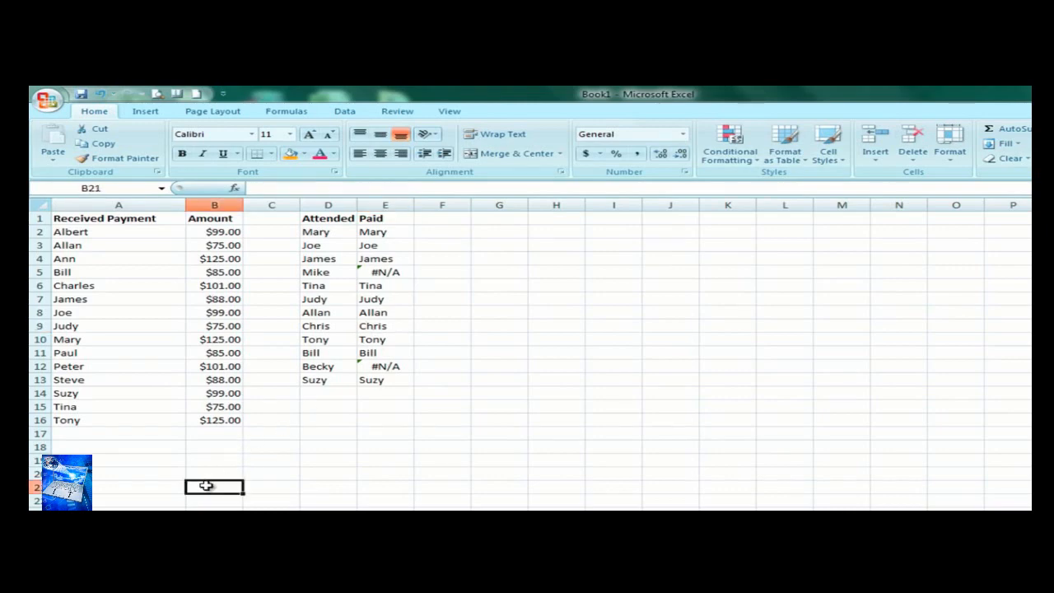
pyautogui.write('99')
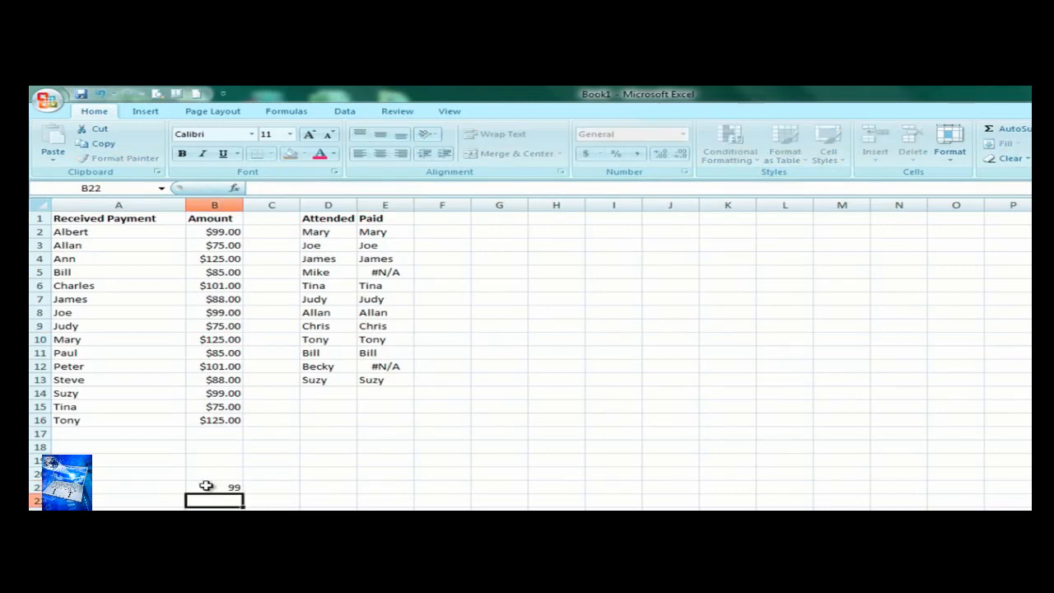
# Step: Try a column index of 2 in the VLOOKUP formula in E9, and undo that change
pyautogui.click(387, 327)
pyautogui.click(363, 189)
pyautogui.doubleClick(363, 189)
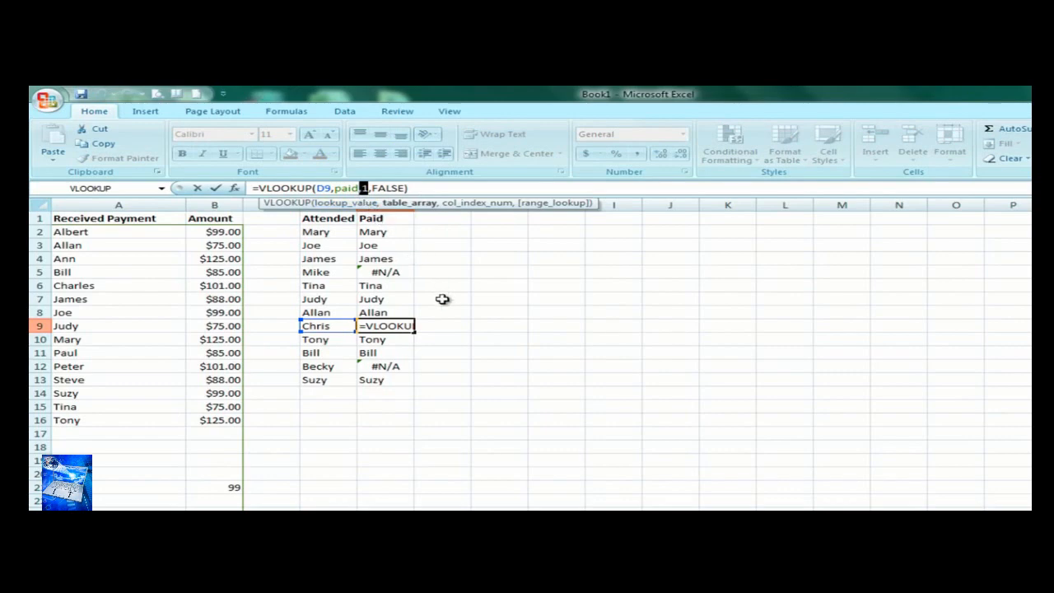
pyautogui.write('2')
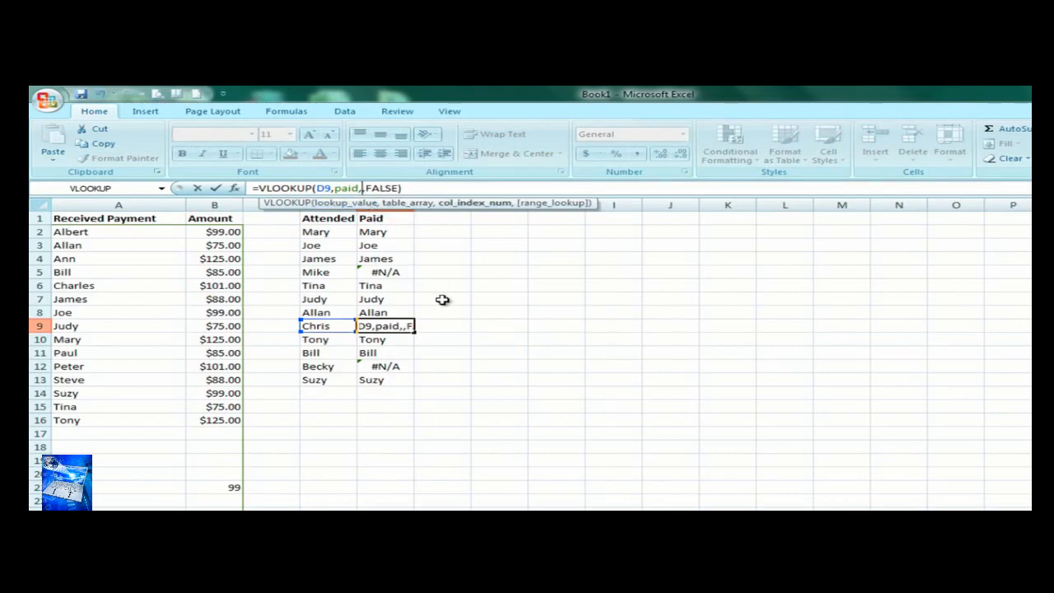
pyautogui.press('Return')
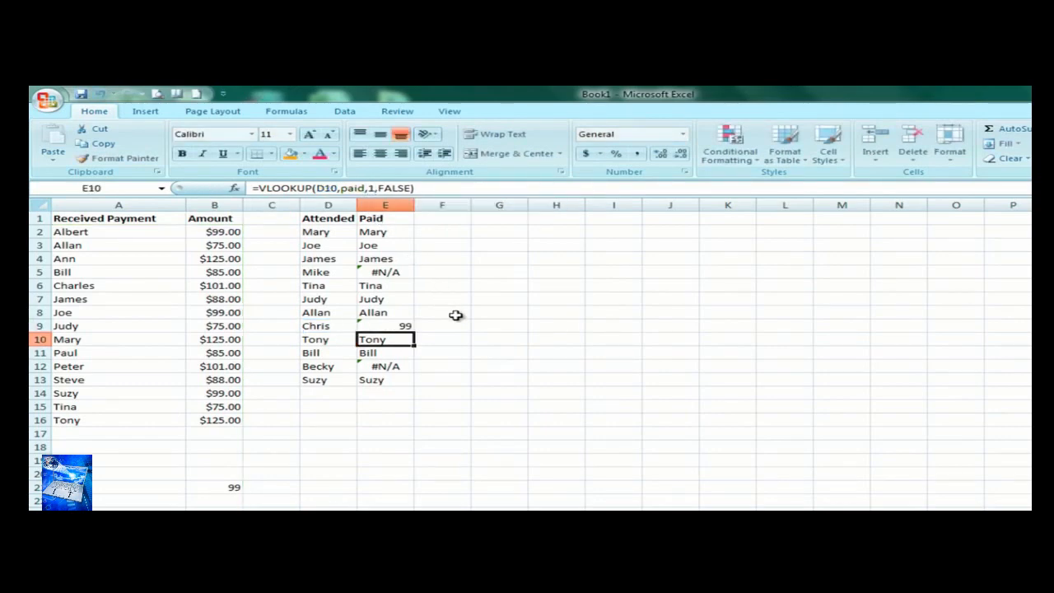
pyautogui.click(402, 328)
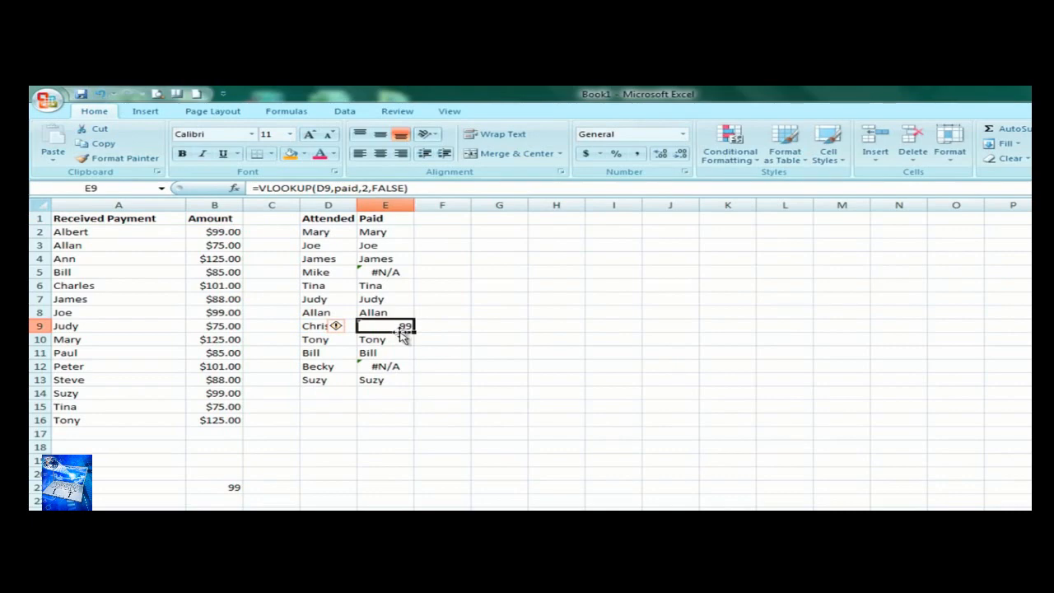
pyautogui.hotkey('ctrl', 'z')
pyautogui.click(420, 410)
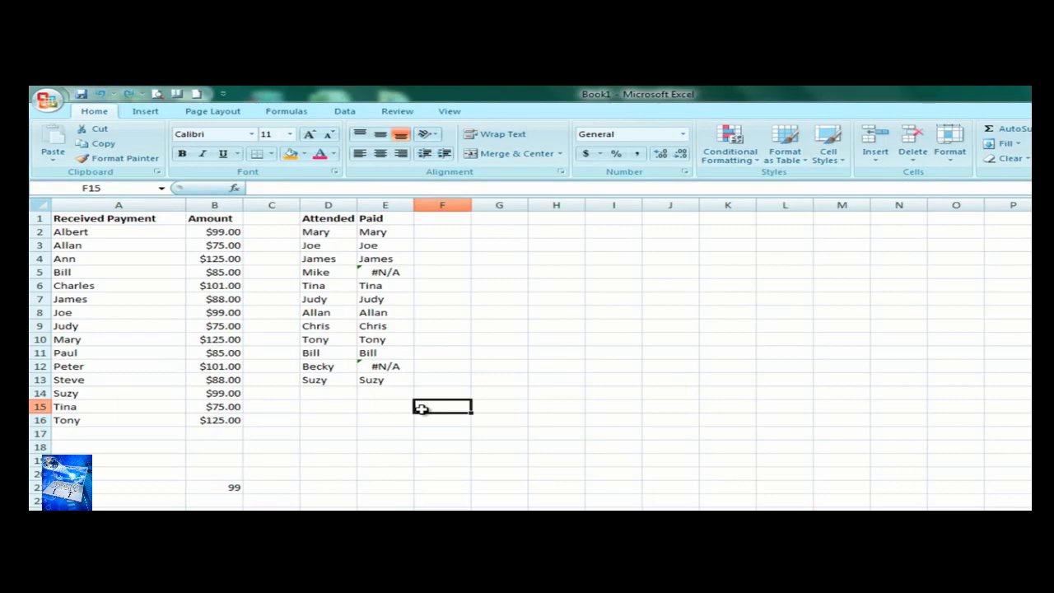
# Step: Remove the VLOOKUP expression from E2 and insert the IFERROR function in its place
pyautogui.click(387, 278)
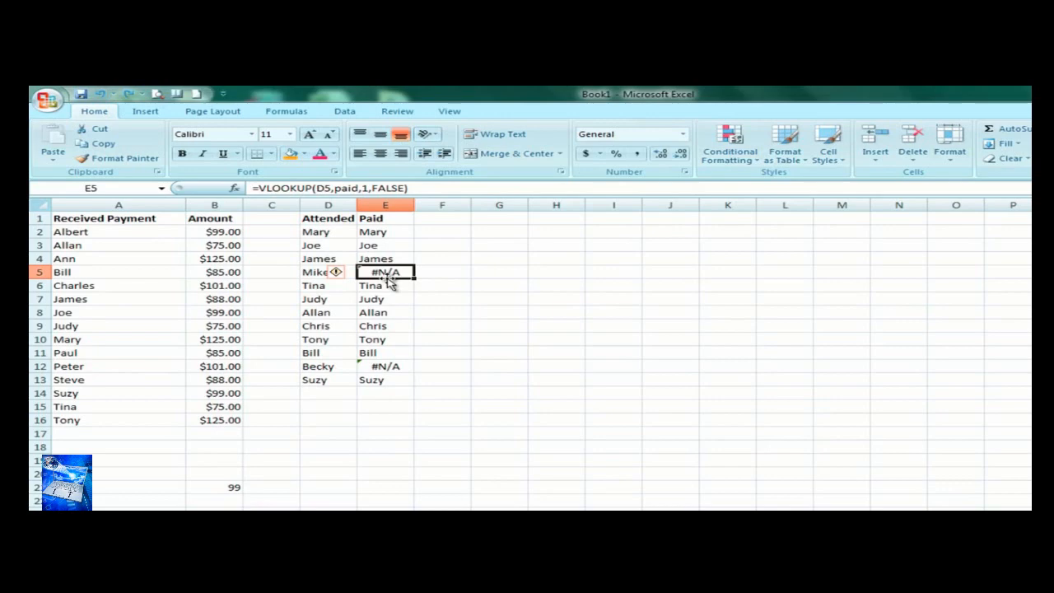
pyautogui.click(403, 235)
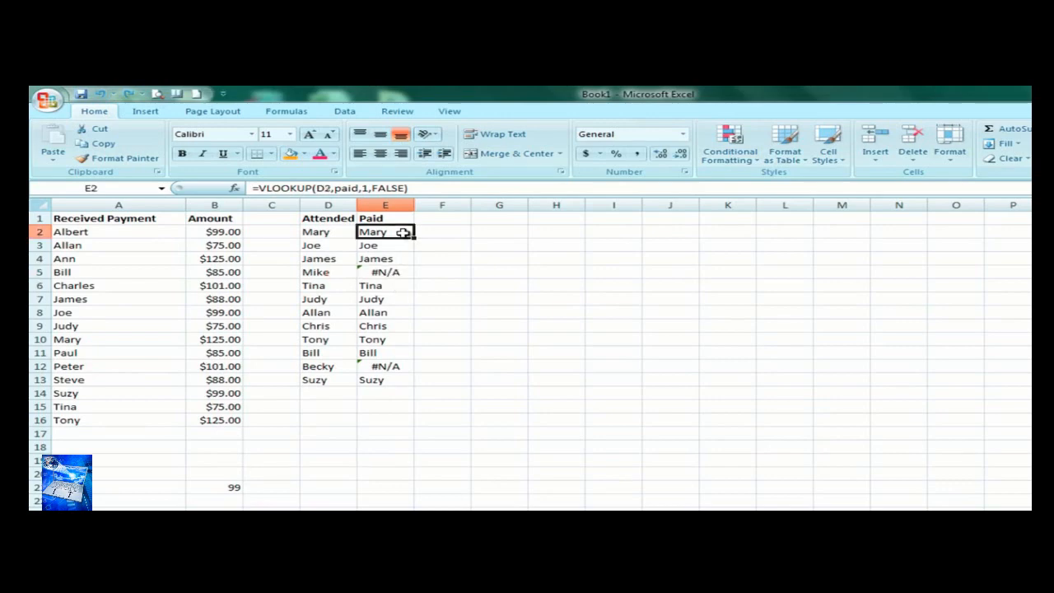
pyautogui.click(393, 188)
pyautogui.tripleClick(262, 192)
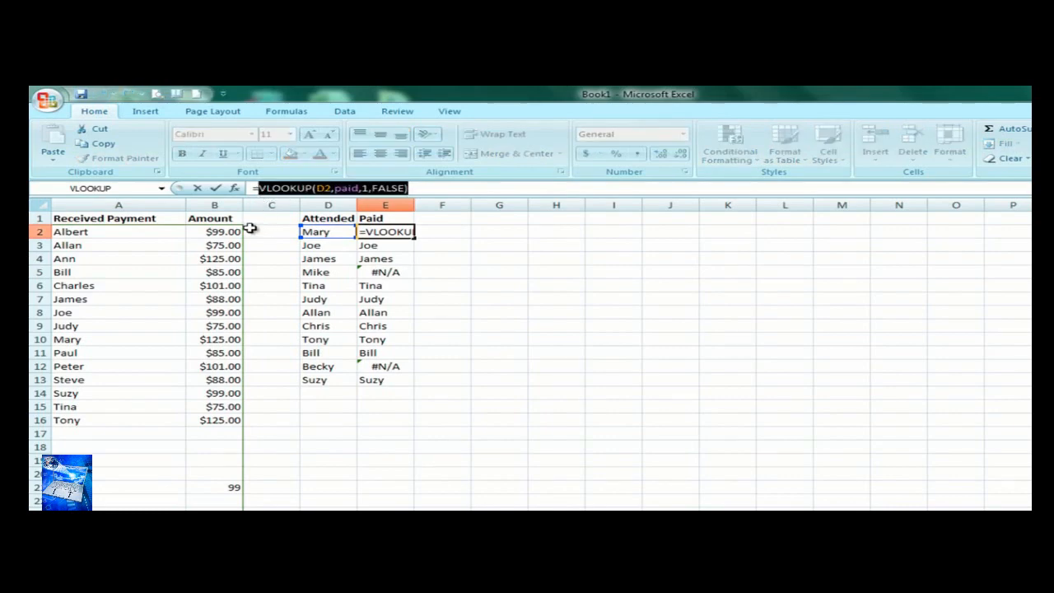
pyautogui.press('Delete')
pyautogui.hotkey('shift', 'F3')
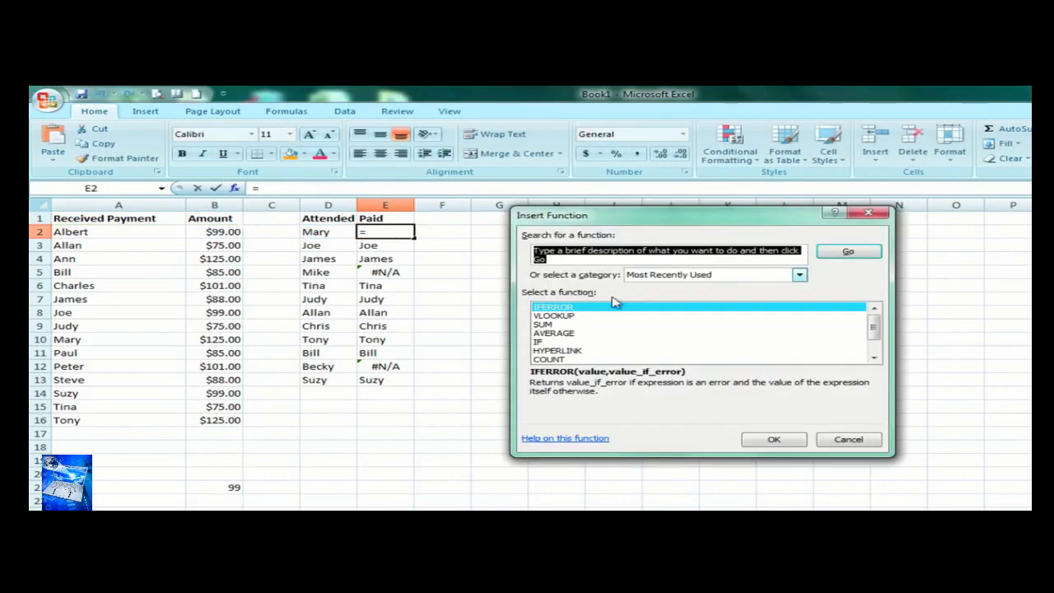
pyautogui.doubleClick(568, 310)
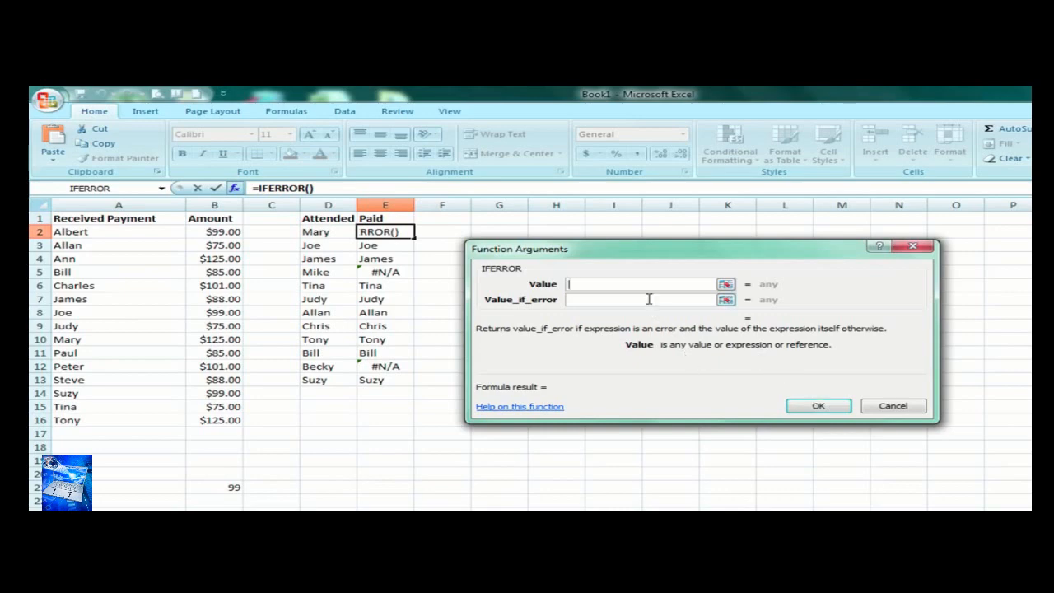
# Step: Set IFERROR's value to VLOOKUP(D2,paid,1,FALSE) and its value if error to Collect, and enter the formula in E2
pyautogui.write('VLOOKUP(D3,paid,1,FALSE)')
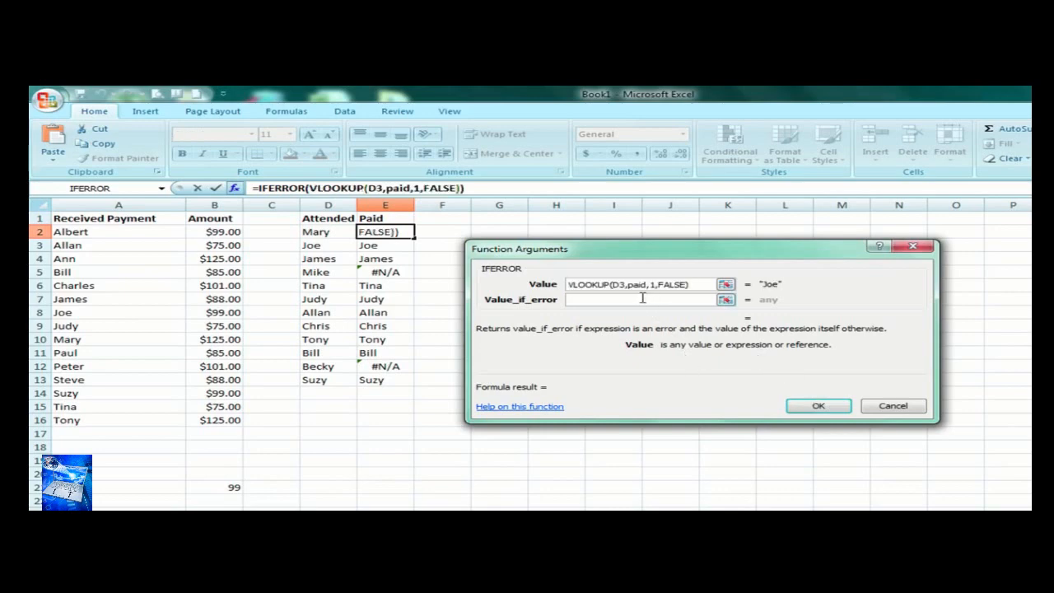
pyautogui.click(633, 301)
pyautogui.click(625, 285)
pyautogui.press('BackSpace')
pyautogui.write('2')
pyautogui.click(582, 300)
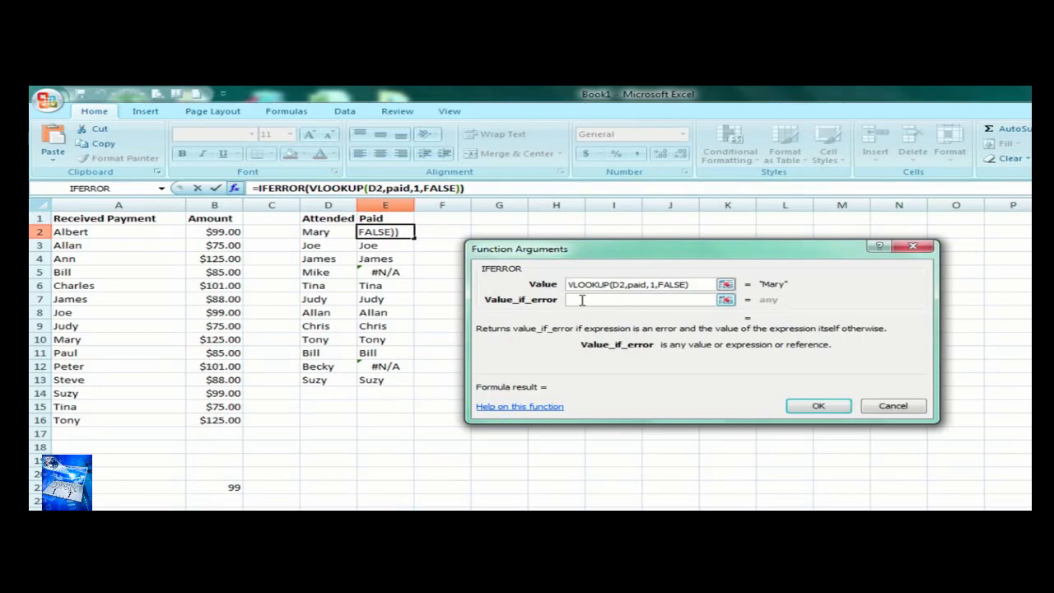
pyautogui.write('Collect')
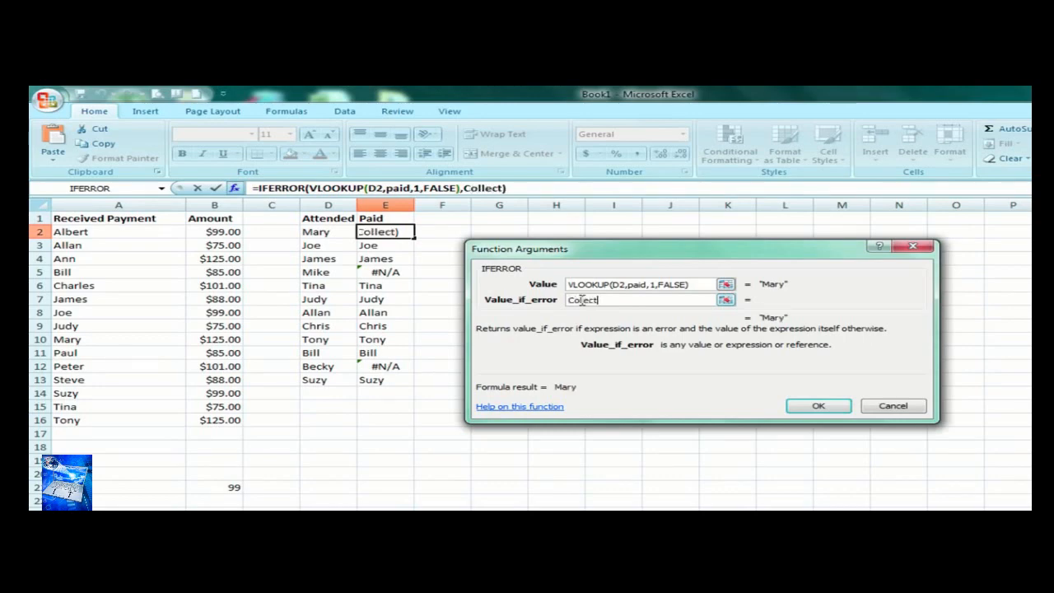
pyautogui.press('Return')
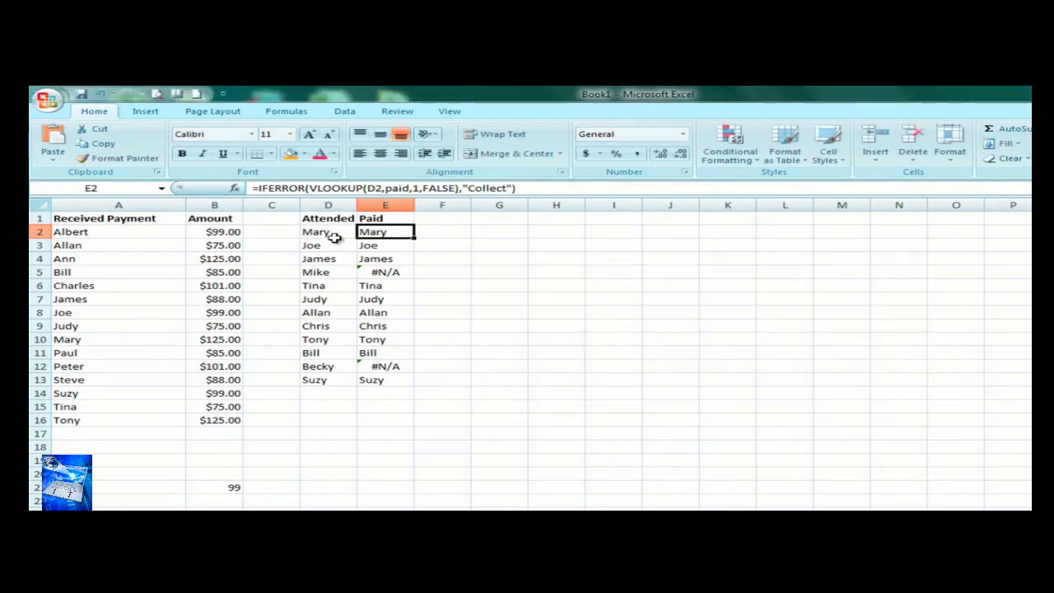
# Step: Fill the IFERROR formula from E2 down to E13 and check the formulas in E5 and E12
pyautogui.doubleClick(415, 237)
pyautogui.click(393, 271)
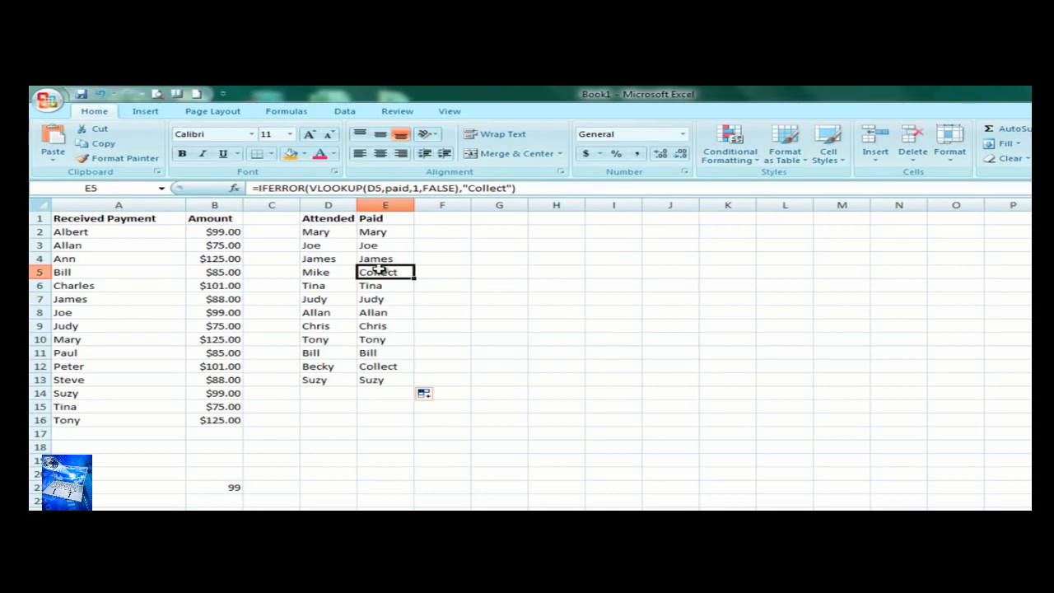
pyautogui.click(395, 366)
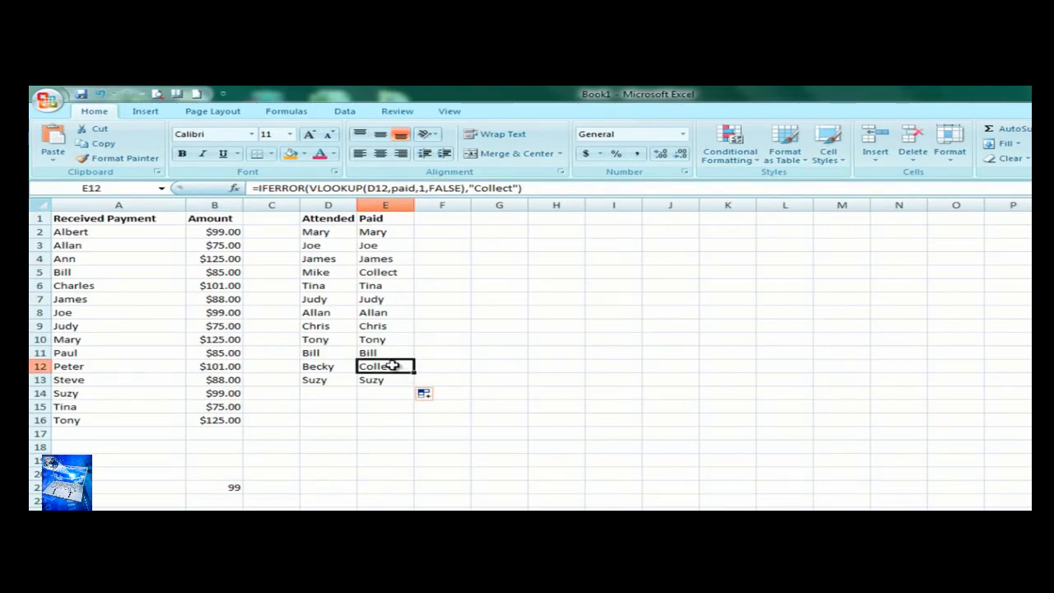